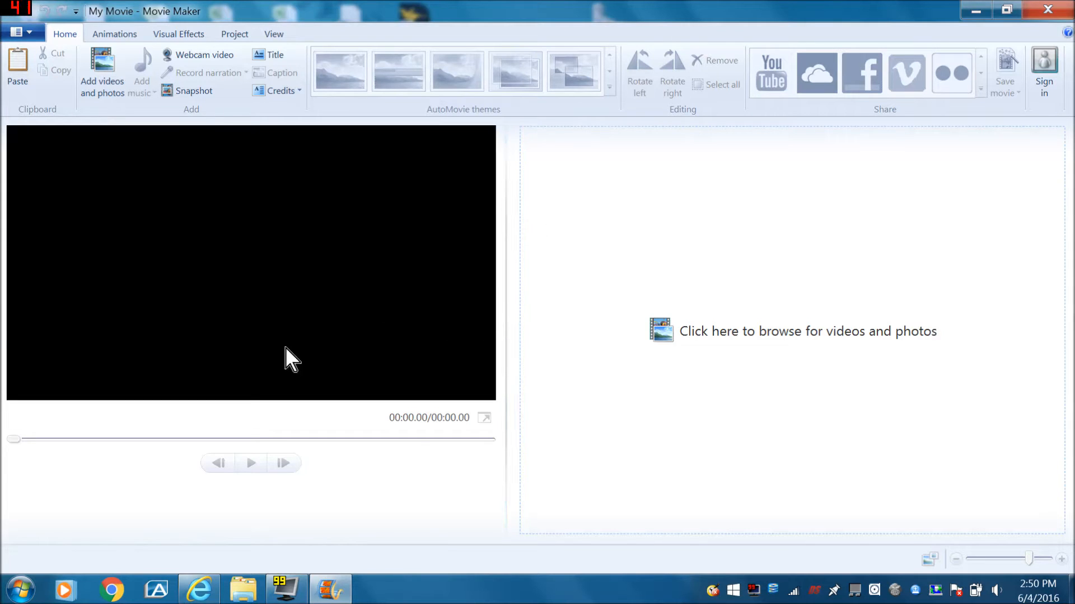
{"action": "left_click_drag", "start_coordinate": [514, 351], "coordinate": [454, 400]}
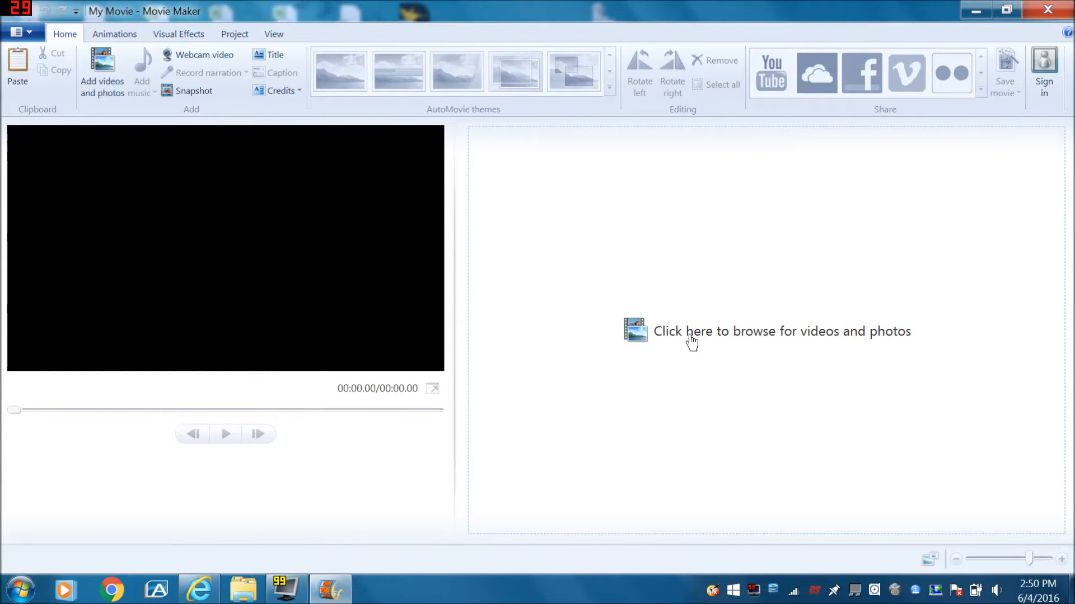
{"action": "left_click", "coordinate": [87, 90]}
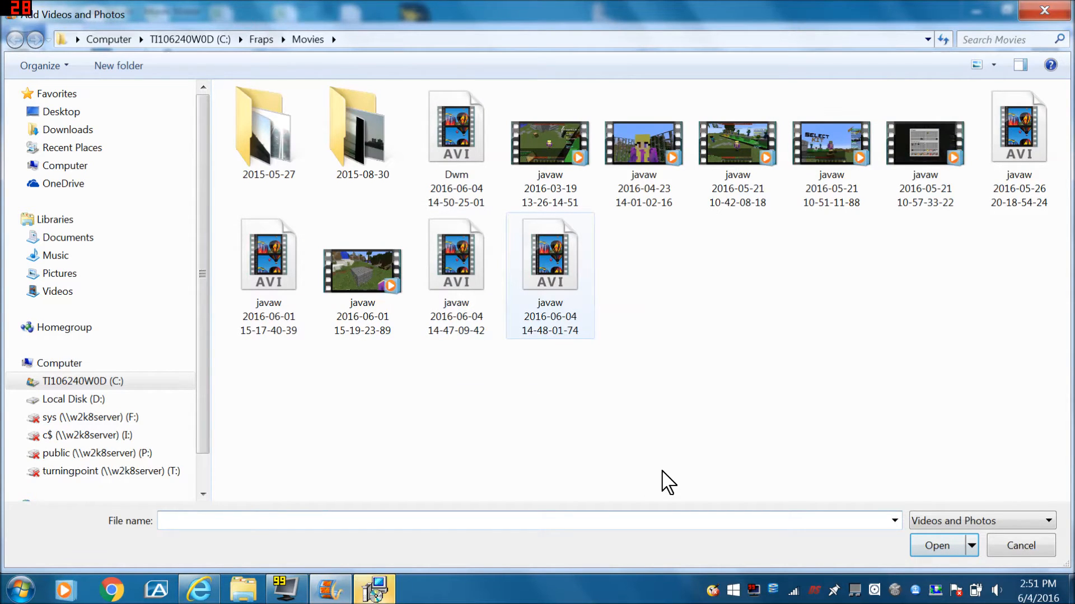
{"action": "left_click", "coordinate": [423, 292]}
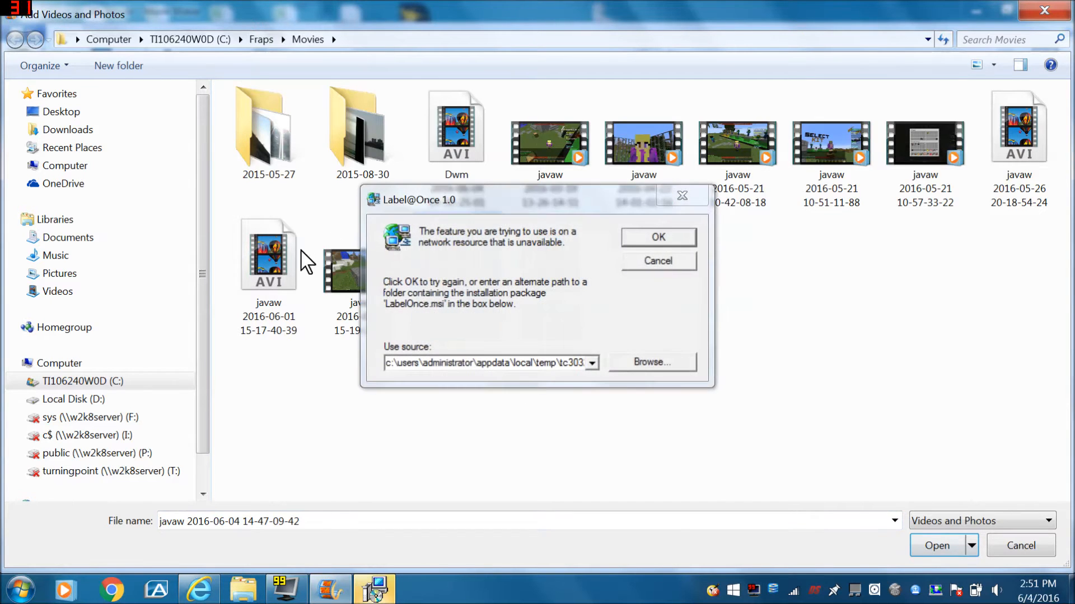
{"action": "left_click", "coordinate": [658, 261]}
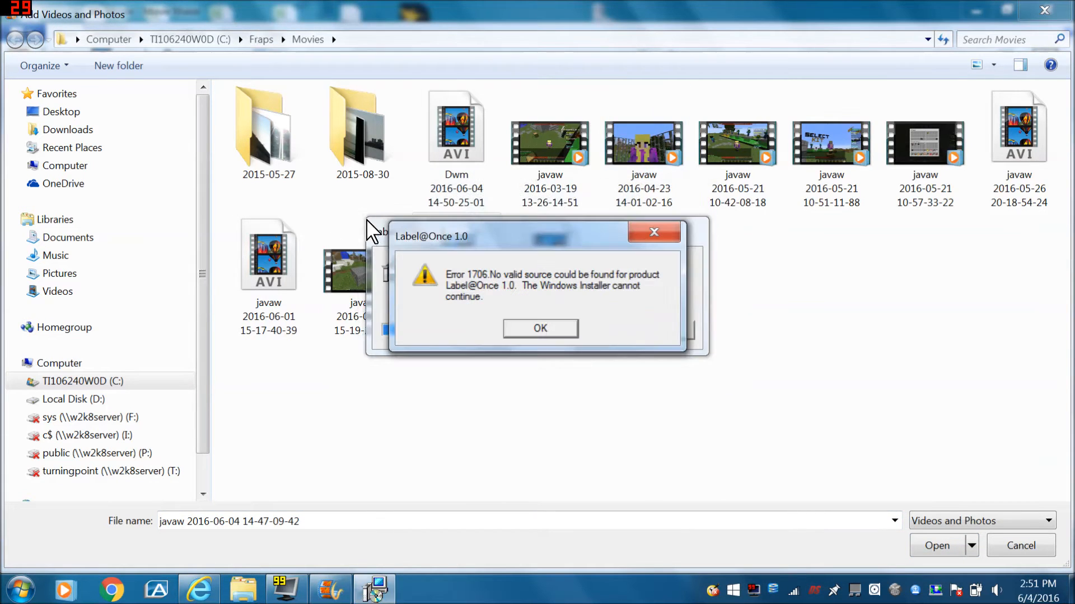
{"action": "left_click", "coordinate": [540, 329]}
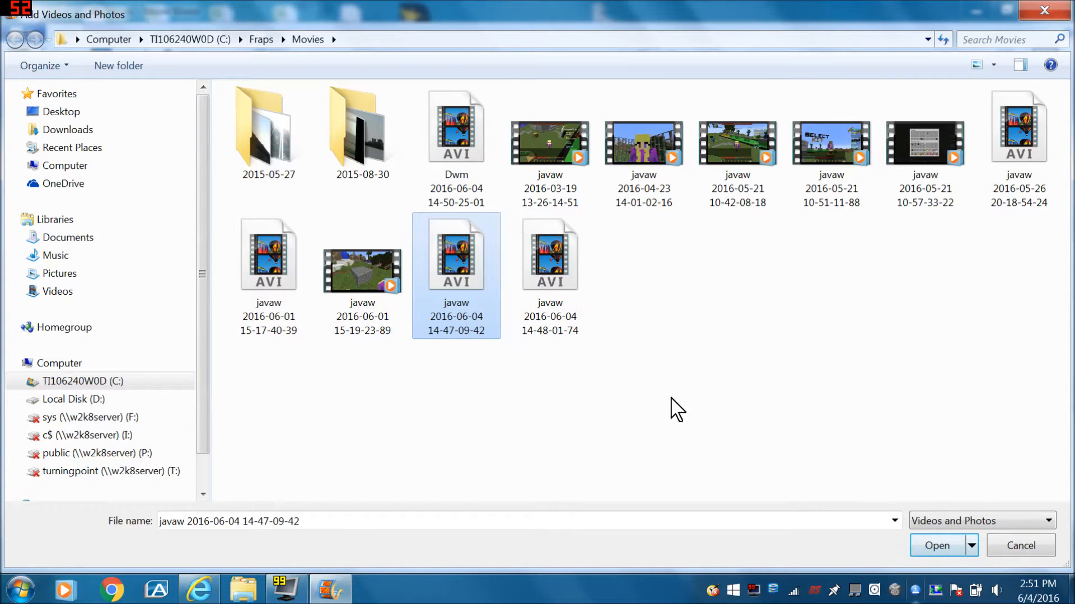
{"action": "left_click", "coordinate": [540, 300], "text": "ctrl"}
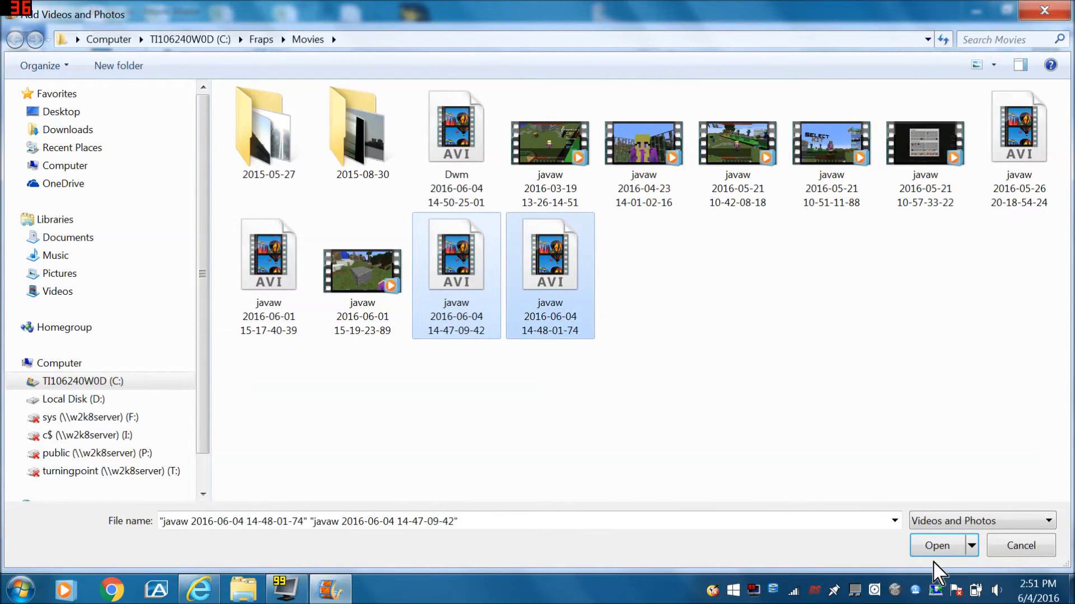
{"action": "left_click", "coordinate": [932, 545]}
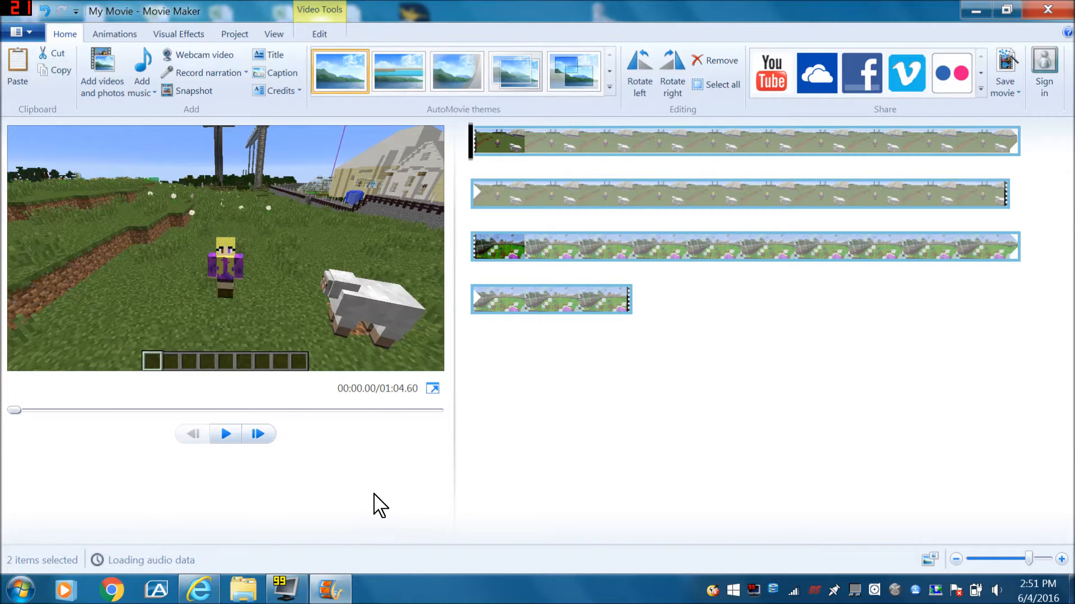
Play the first few seconds of the imported footage, pause, and return the playhead to the beginning
{"action": "left_click", "coordinate": [226, 435]}
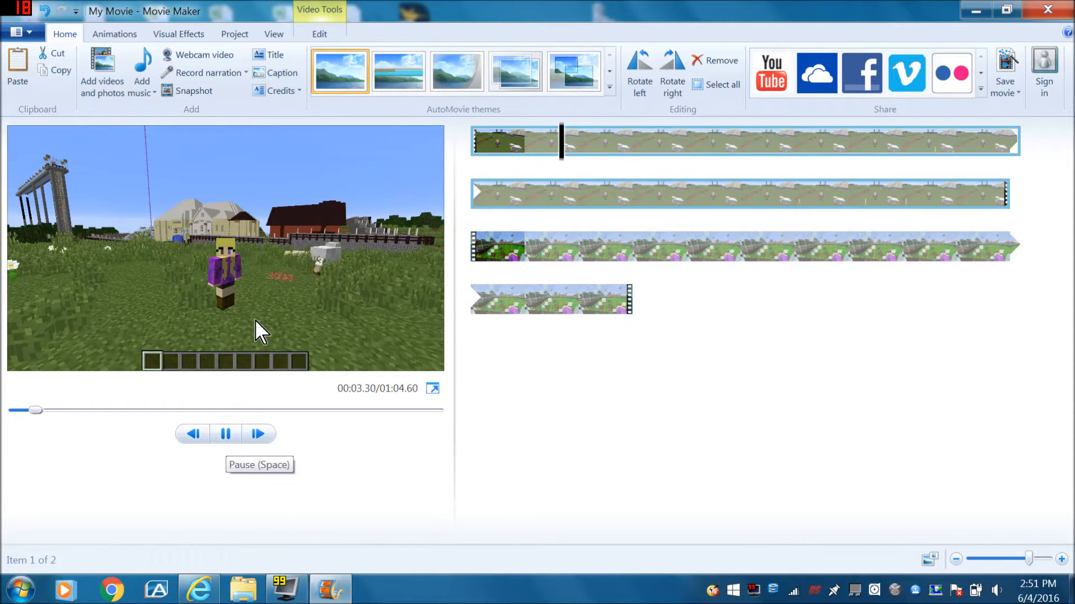
{"action": "left_click", "coordinate": [225, 435]}
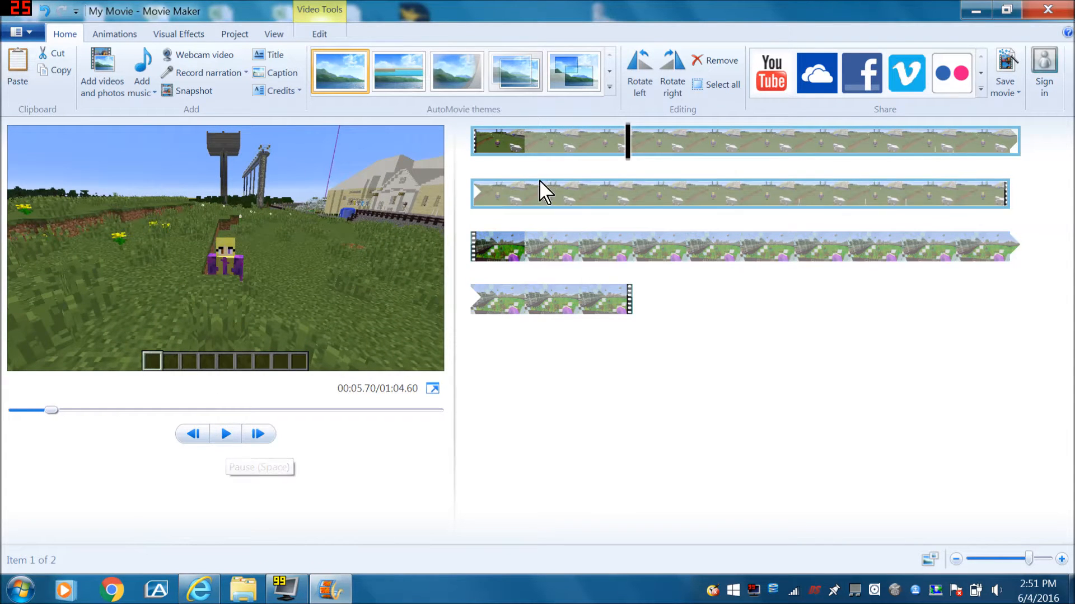
{"action": "left_click_drag", "start_coordinate": [628, 140], "coordinate": [472, 155]}
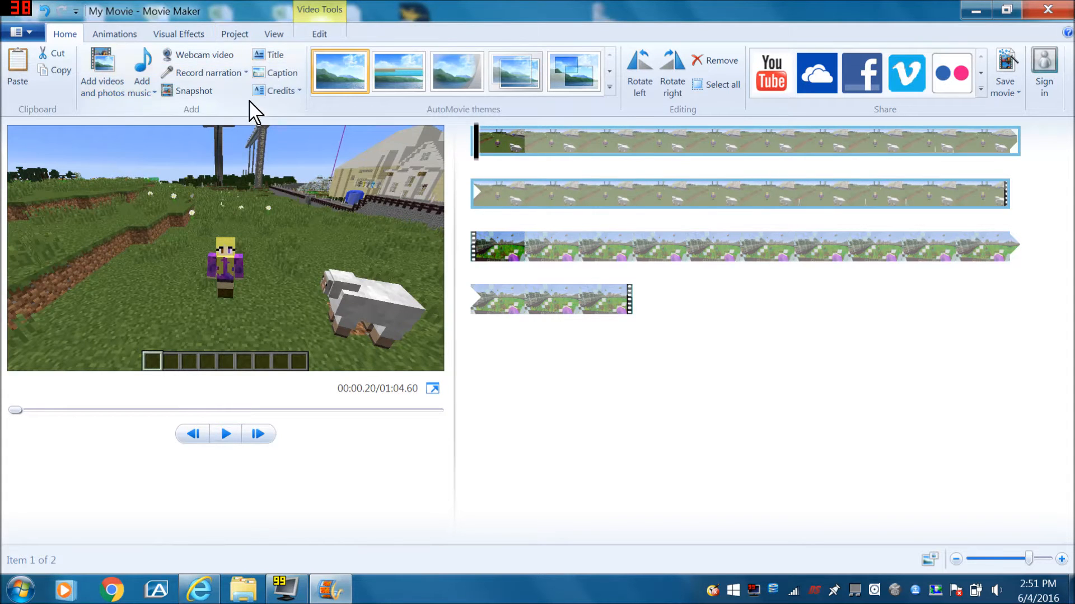
Add a title before the first clip and set its text duration to 3.00 seconds
{"action": "left_click", "coordinate": [272, 58]}
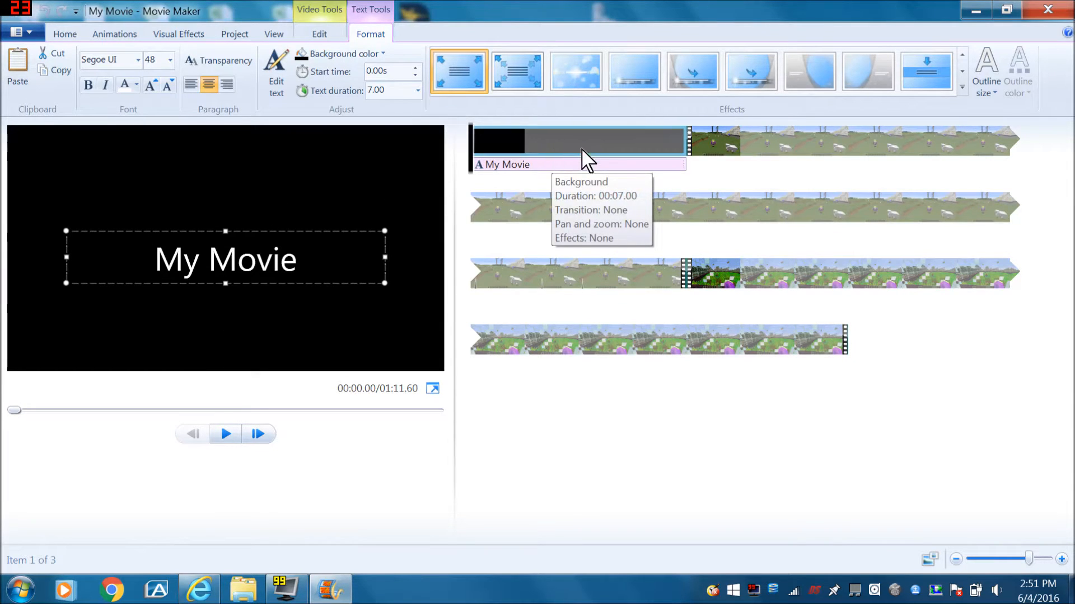
{"action": "left_click", "coordinate": [418, 91]}
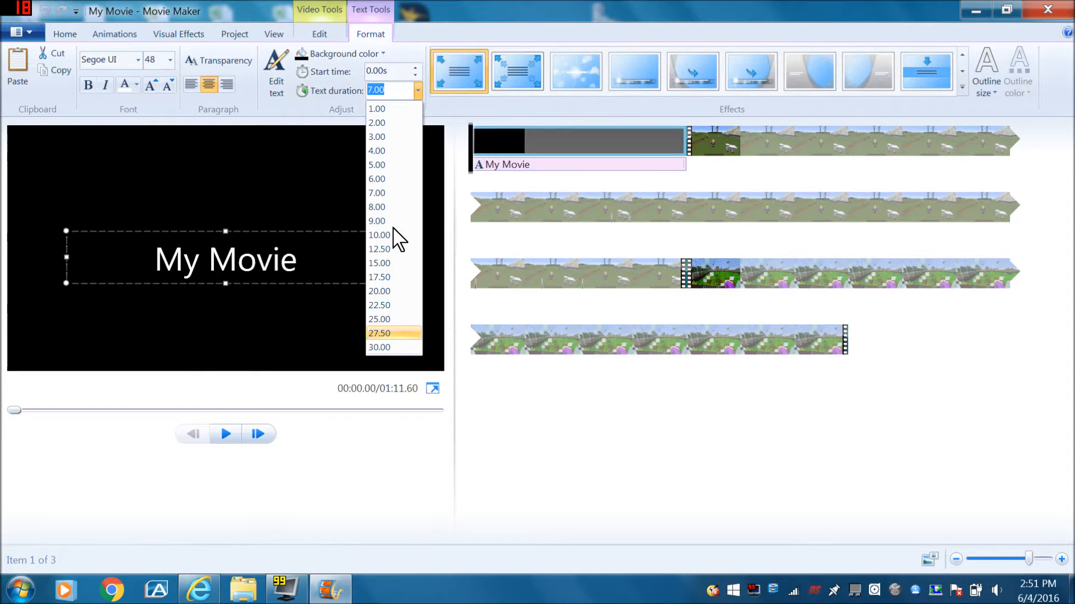
{"action": "left_click", "coordinate": [380, 138]}
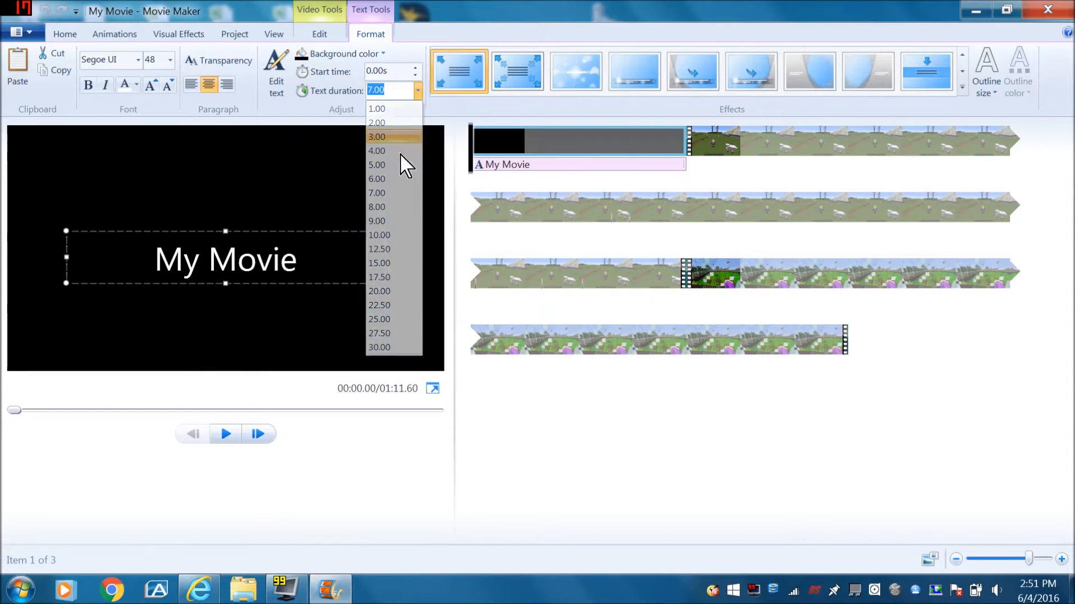
Shift the title text along the timeline so it starts at 0.73 seconds
{"action": "left_click_drag", "start_coordinate": [496, 166], "coordinate": [494, 162]}
{"action": "right_click", "coordinate": [494, 162]}
{"action": "left_click", "coordinate": [458, 170]}
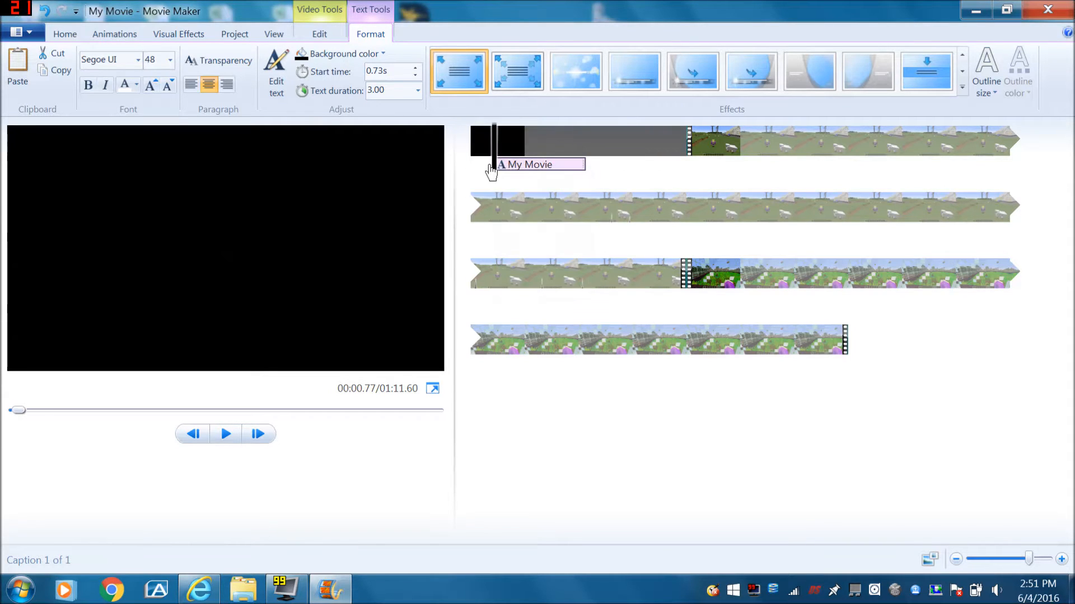
{"action": "left_click", "coordinate": [497, 167]}
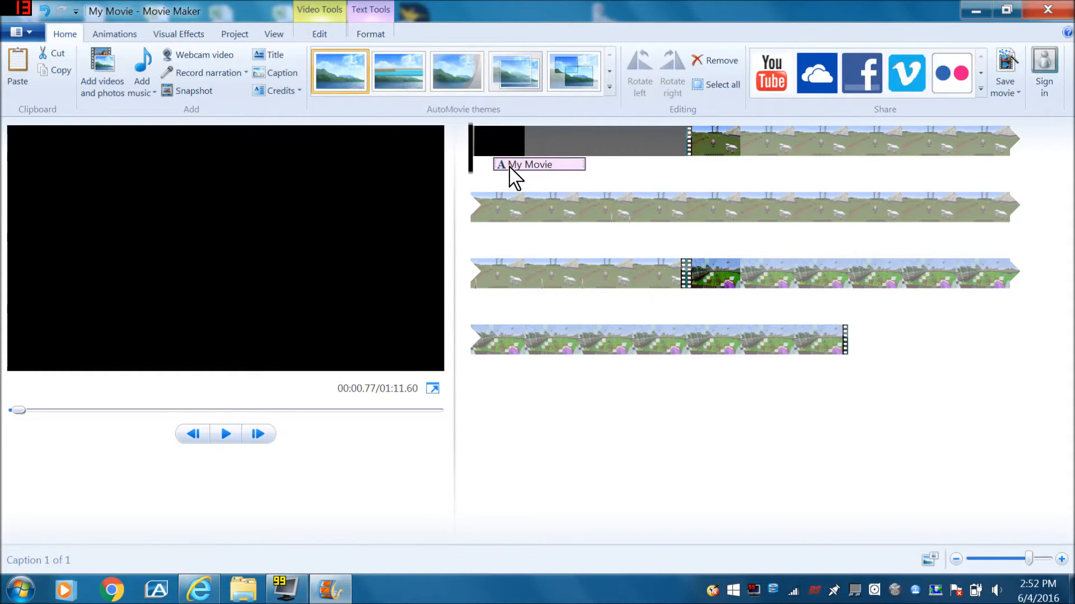
Replace the title's placeholder text with "hi sup"
{"action": "left_click", "coordinate": [509, 167]}
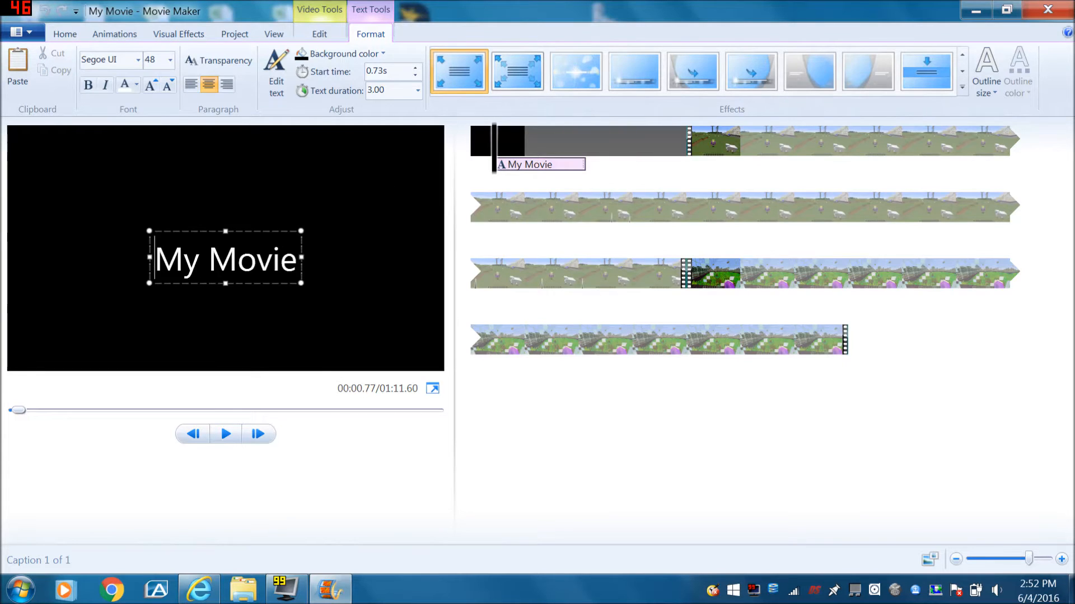
{"action": "left_click_drag", "start_coordinate": [296, 260], "coordinate": [155, 260]}
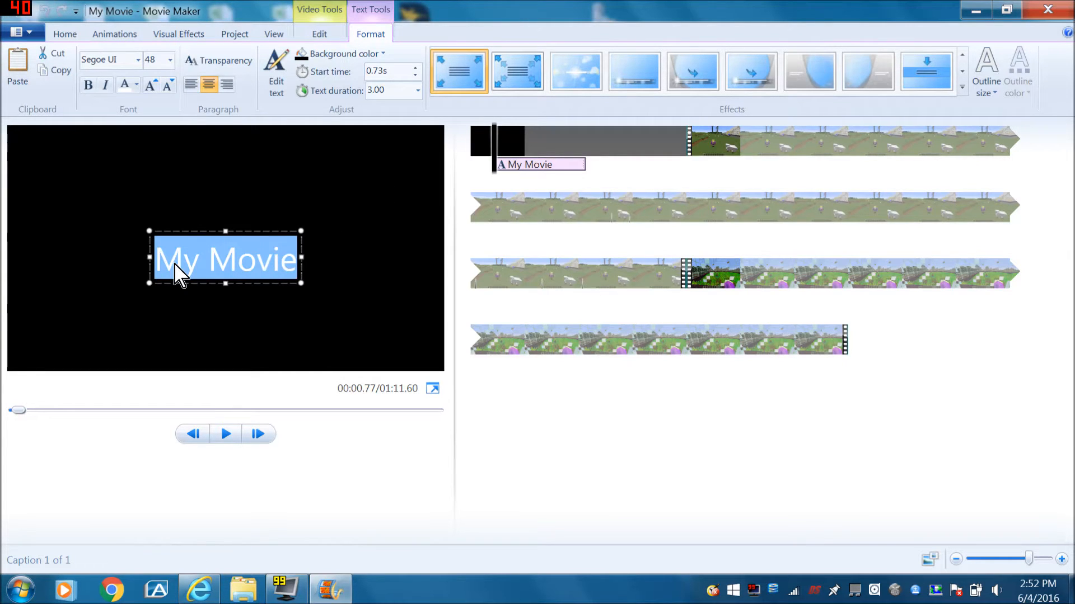
{"action": "type", "text": "hi"}
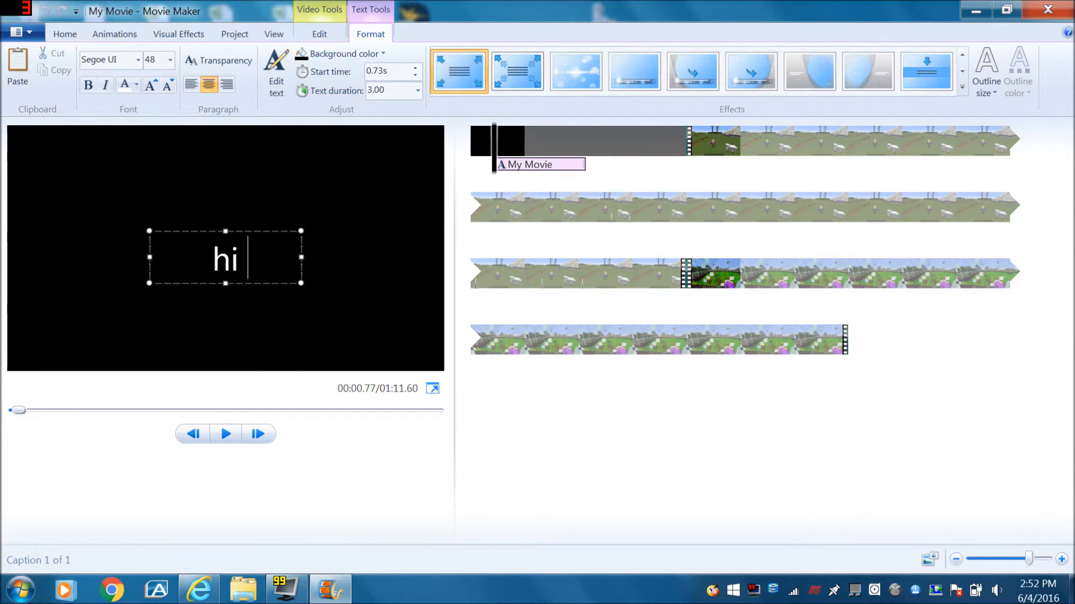
{"action": "type", "text": " sup"}
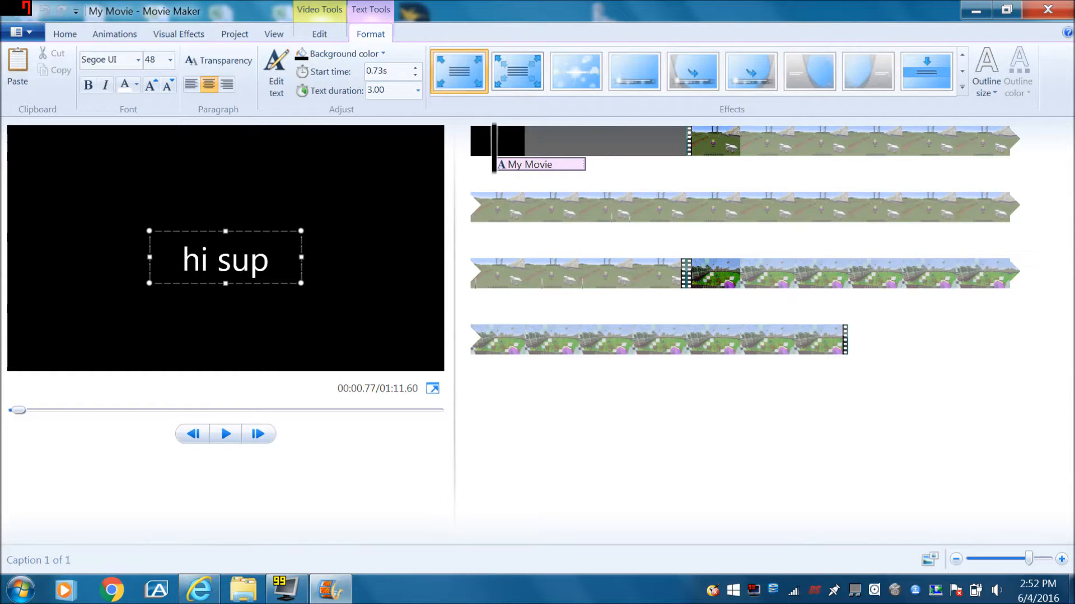
Move the "hi sup" text back to the very start of the title background and check where it ends
{"action": "left_click", "coordinate": [512, 146]}
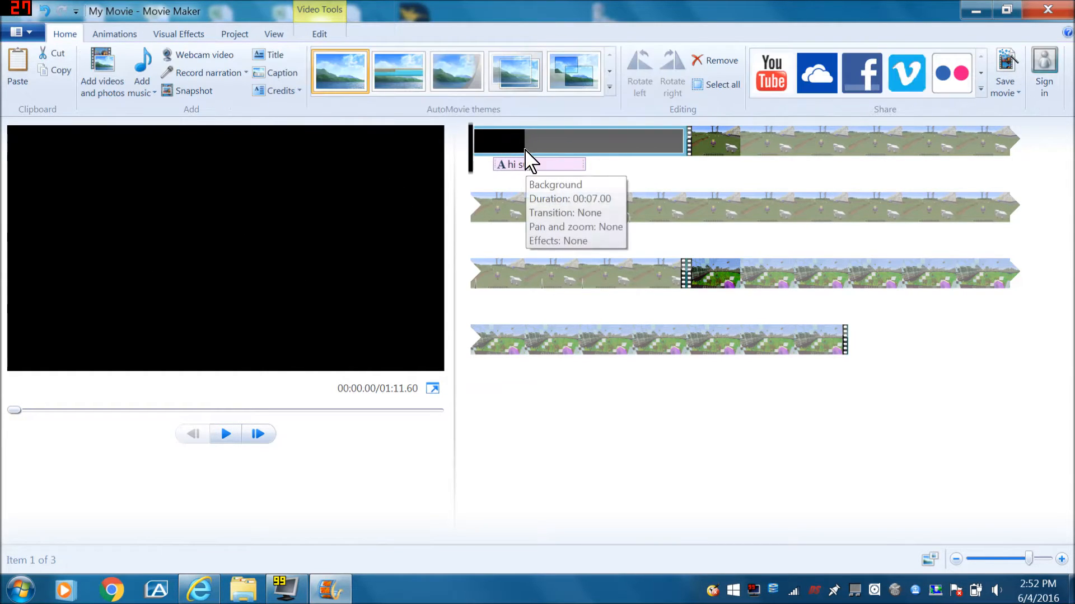
{"action": "left_click", "coordinate": [516, 165]}
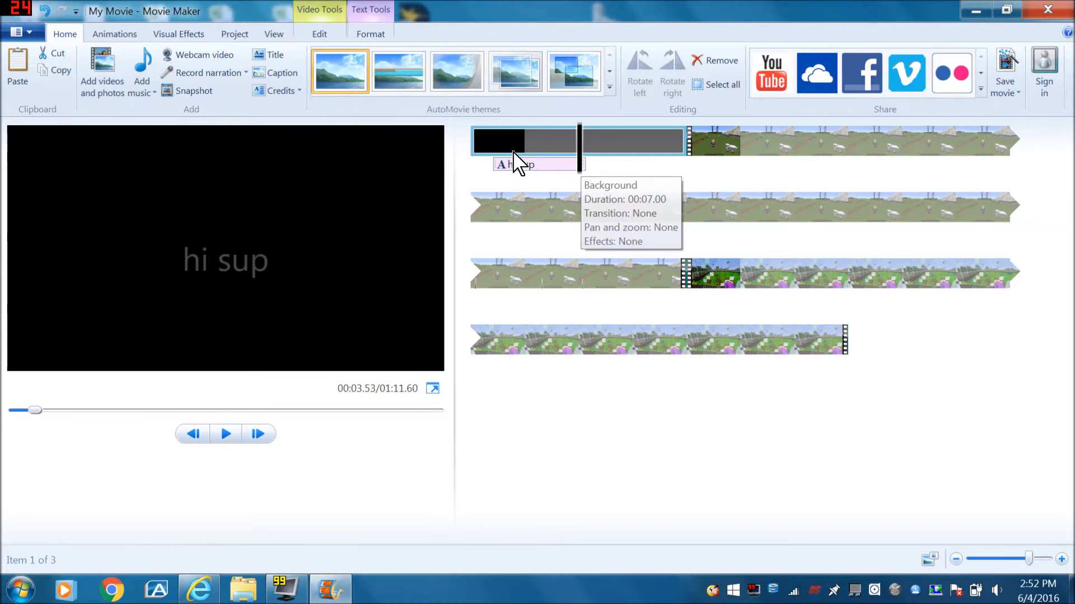
{"action": "left_click_drag", "start_coordinate": [515, 165], "coordinate": [563, 178]}
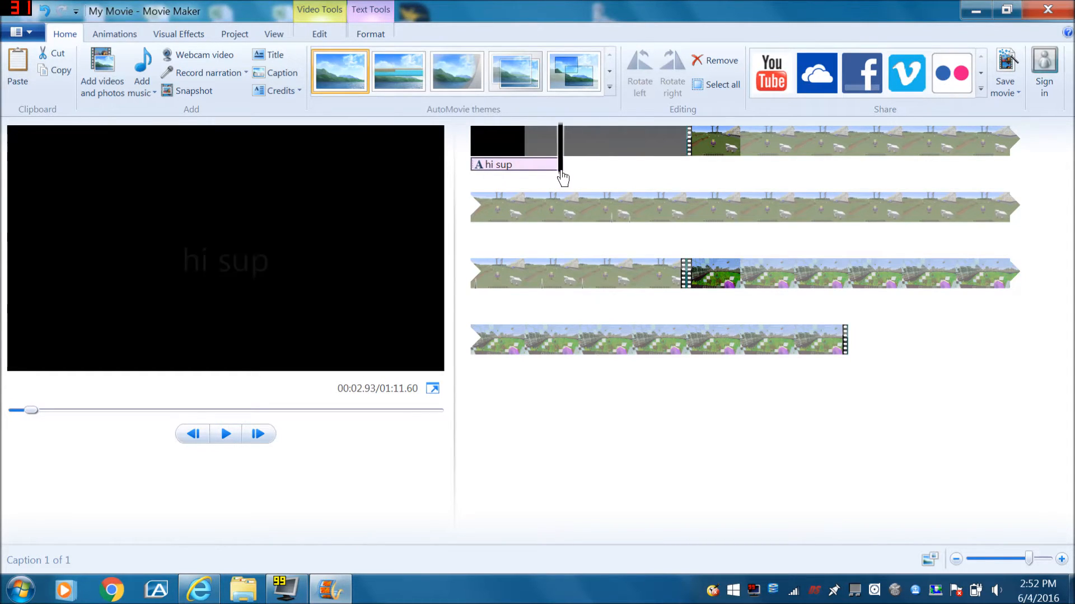
Set the title background's duration to 3.00 seconds
{"action": "left_click", "coordinate": [320, 34]}
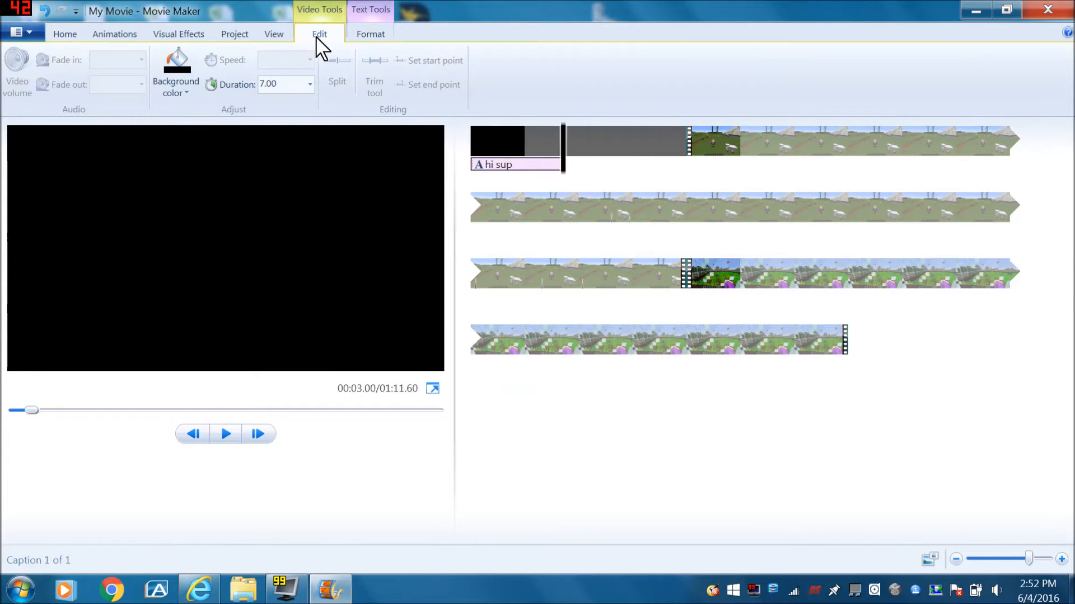
{"action": "left_click", "coordinate": [310, 84]}
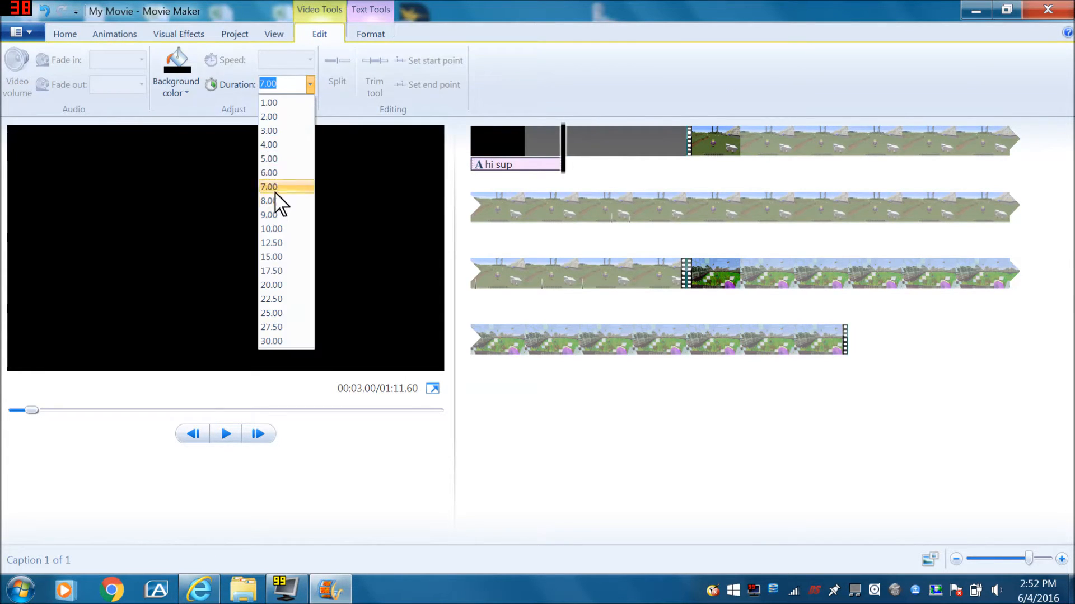
{"action": "left_click", "coordinate": [277, 132]}
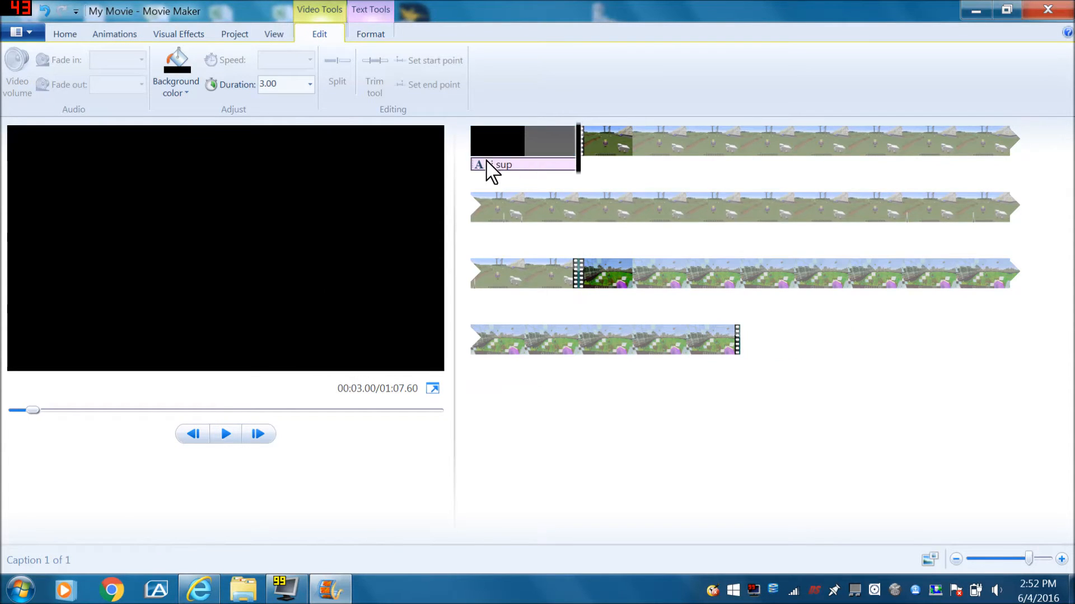
Add a caption reading "hello" at about 3.50 seconds, just inside the first clip, and move it to the top of the video frame
{"action": "left_click", "coordinate": [66, 35]}
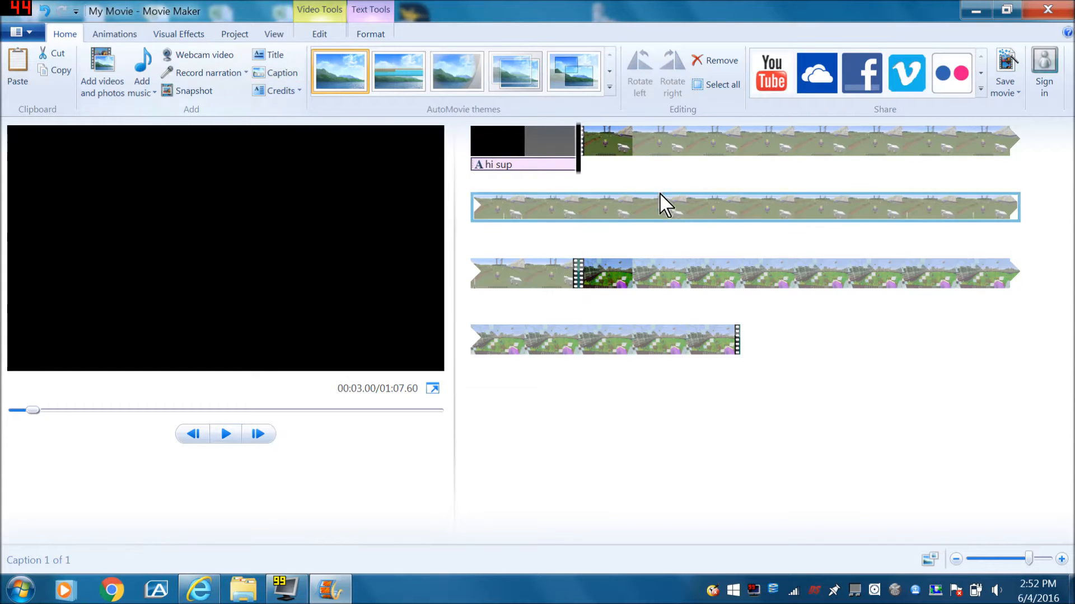
{"action": "left_click_drag", "start_coordinate": [580, 169], "coordinate": [592, 170]}
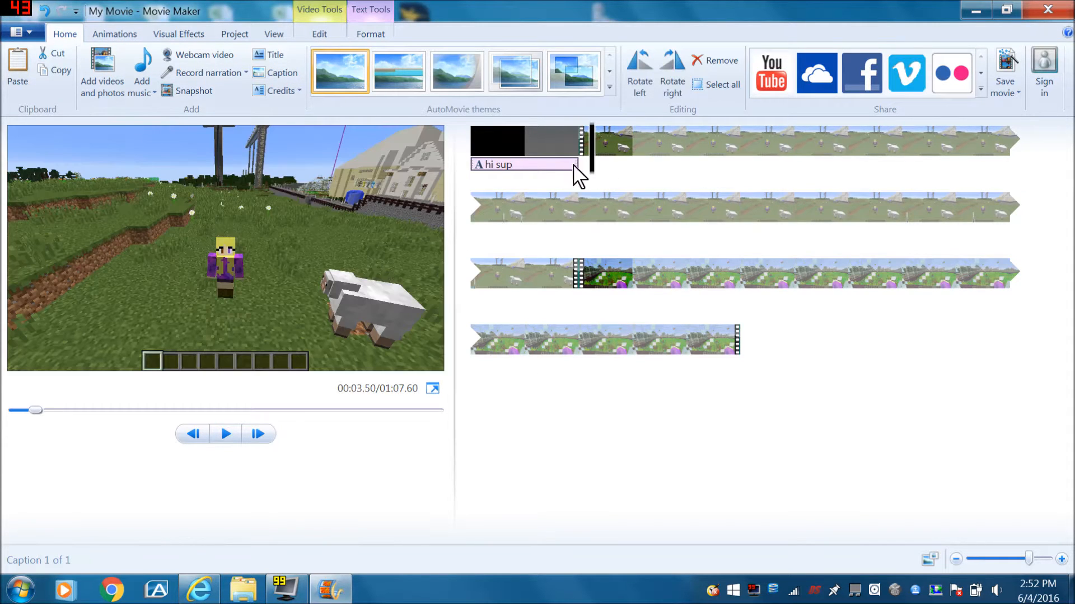
{"action": "left_click", "coordinate": [278, 75]}
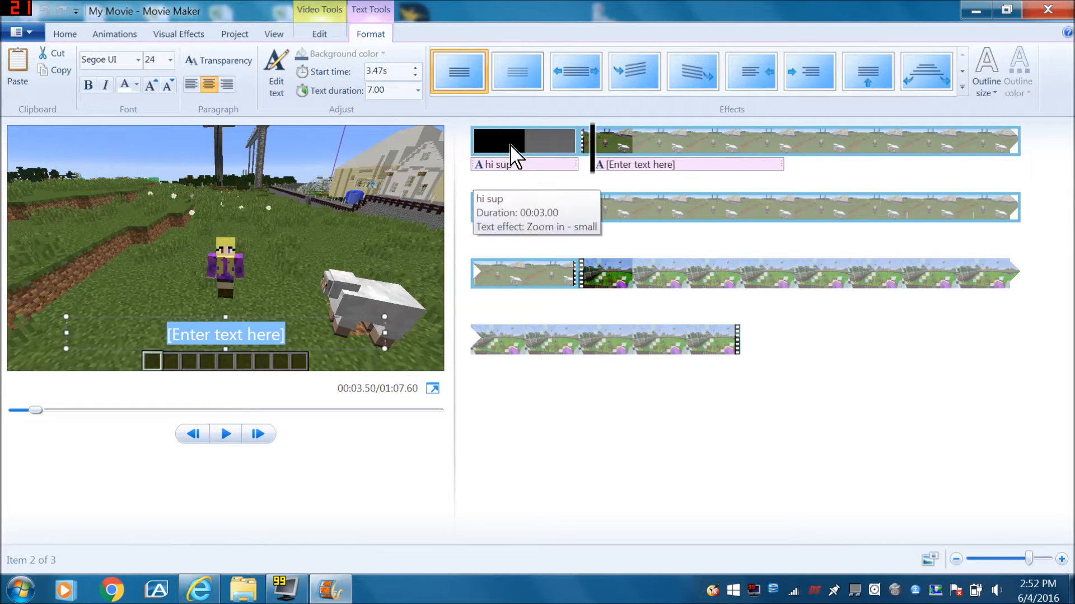
{"action": "left_click", "coordinate": [230, 335]}
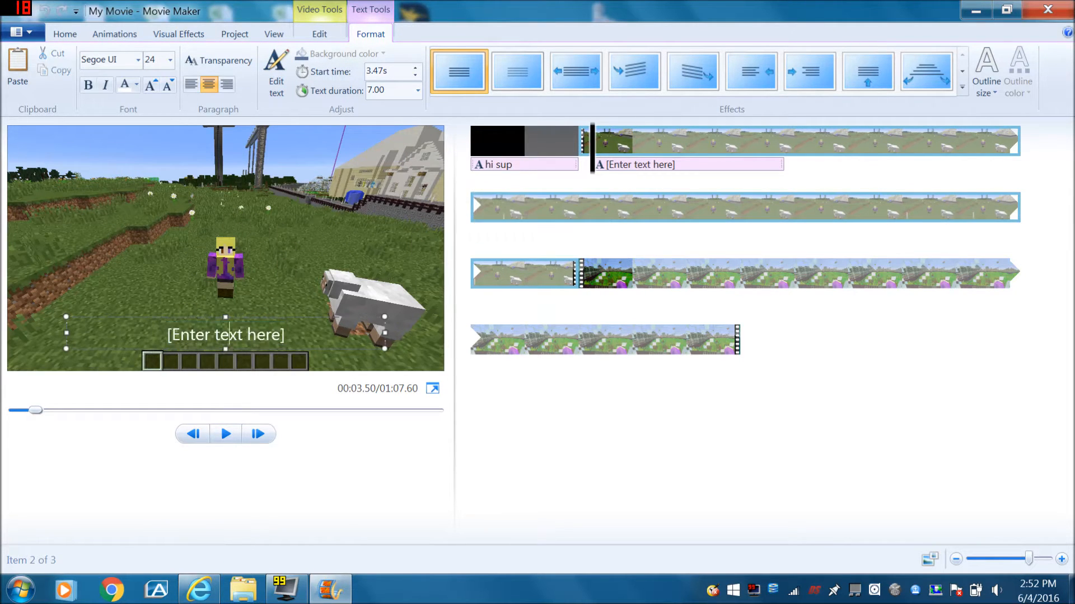
{"action": "key", "text": "ctrl+a"}
{"action": "key", "text": "BackSpace"}
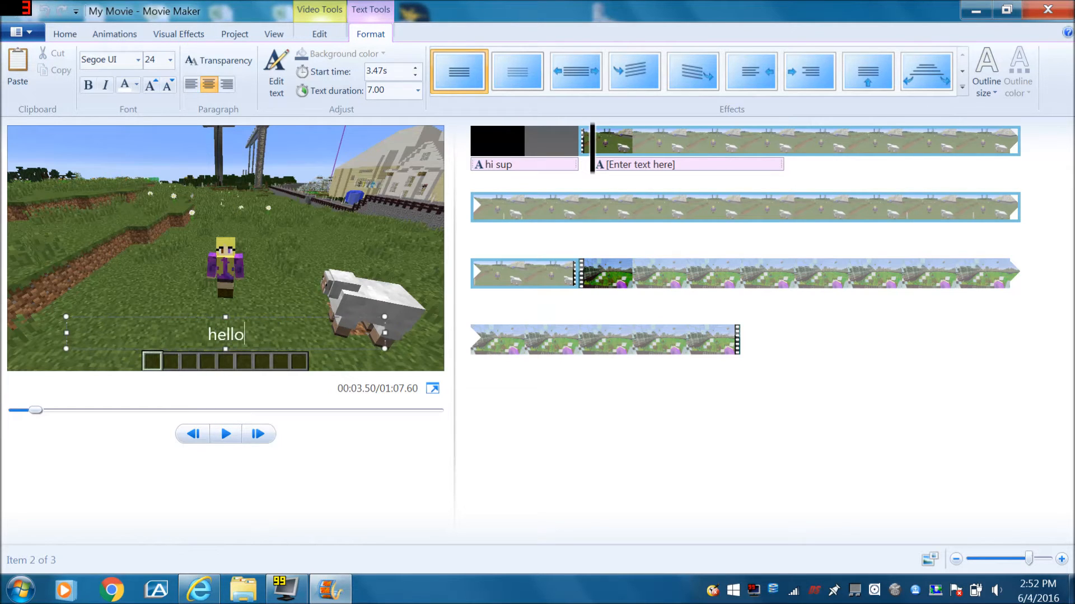
{"action": "left_click_drag", "start_coordinate": [139, 320], "coordinate": [73, 136]}
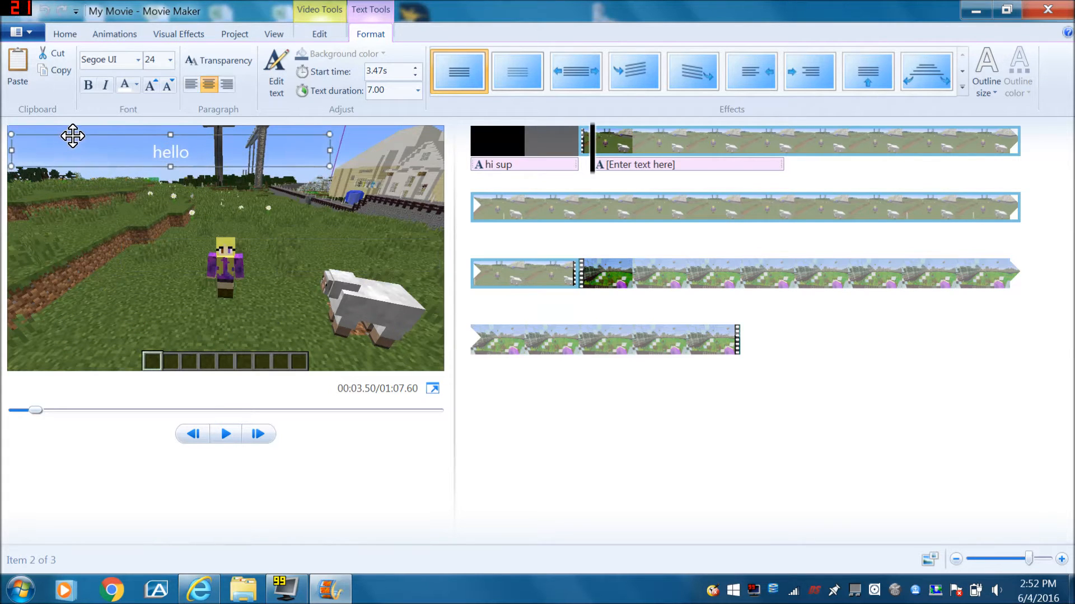
Format the "hello" caption in the Playbill font at size 36, bold and red
{"action": "left_click", "coordinate": [137, 60]}
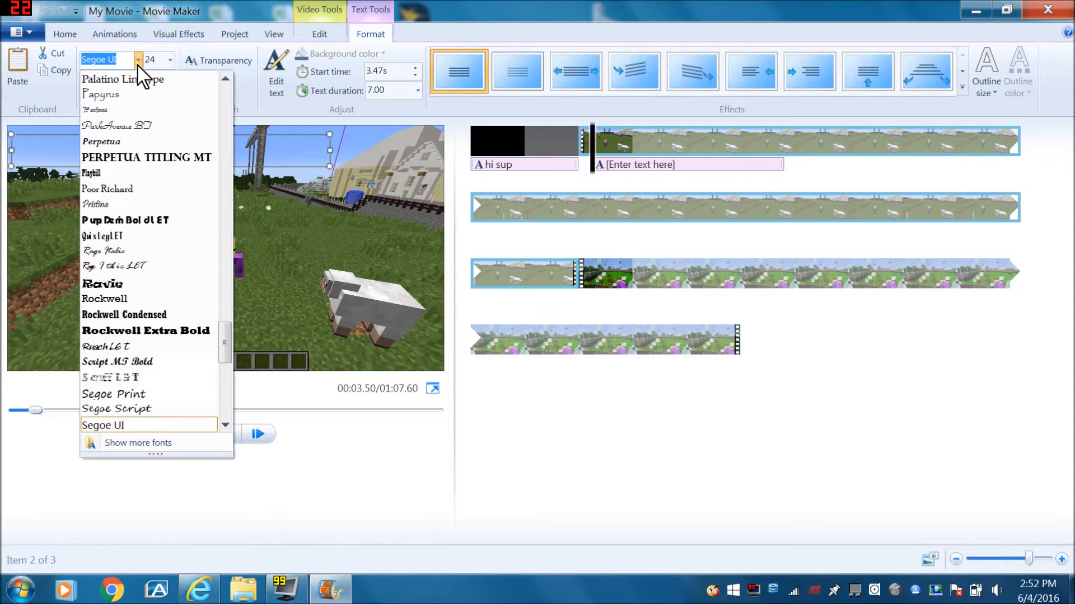
{"action": "left_click", "coordinate": [144, 172]}
{"action": "left_click", "coordinate": [170, 60]}
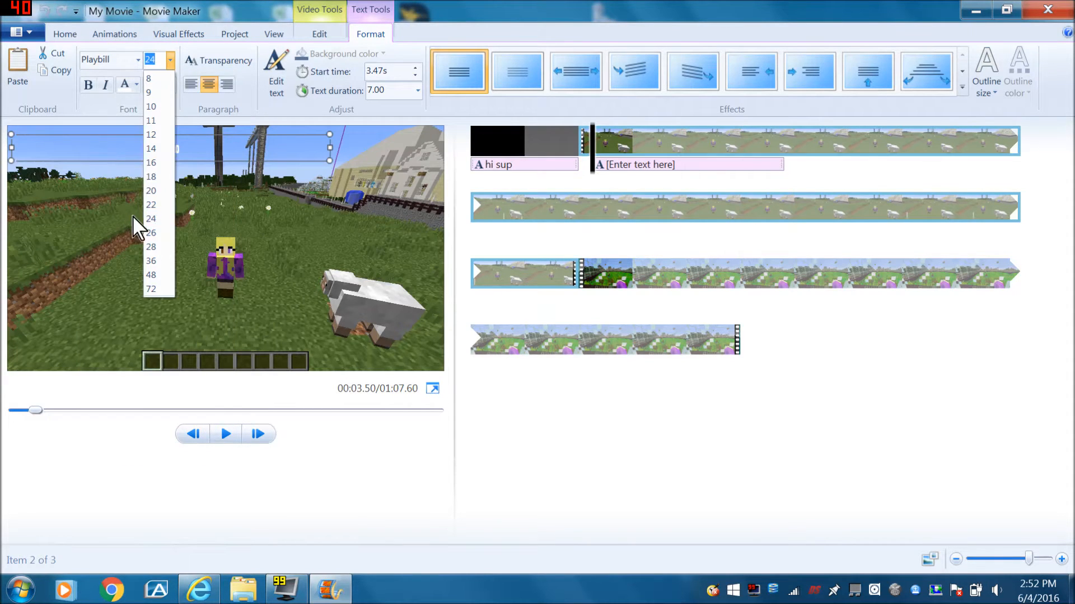
{"action": "left_click", "coordinate": [151, 261]}
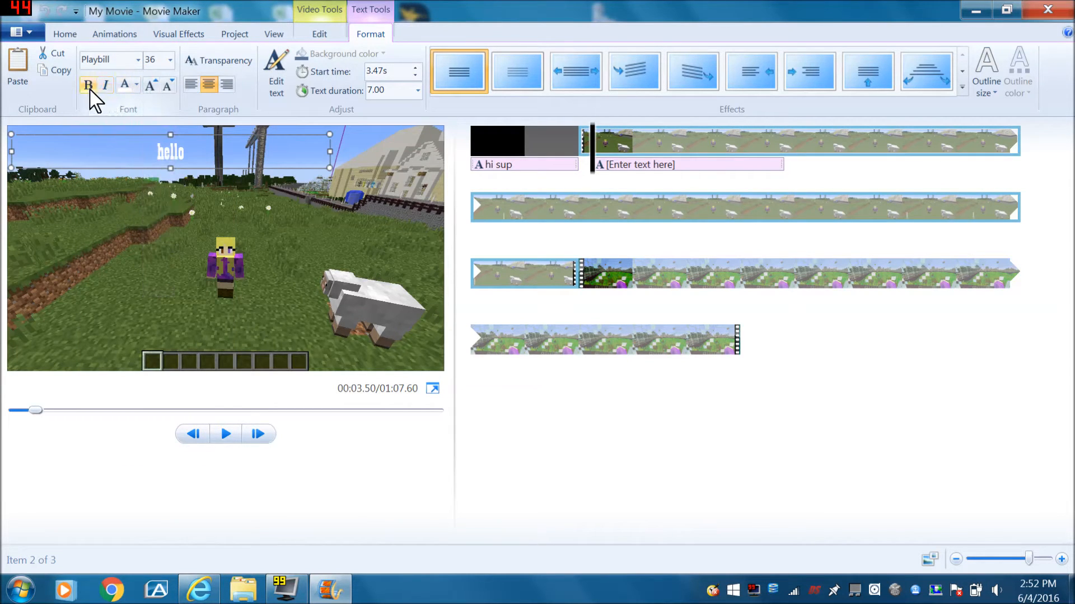
{"action": "left_click", "coordinate": [136, 85]}
{"action": "left_click", "coordinate": [140, 122]}
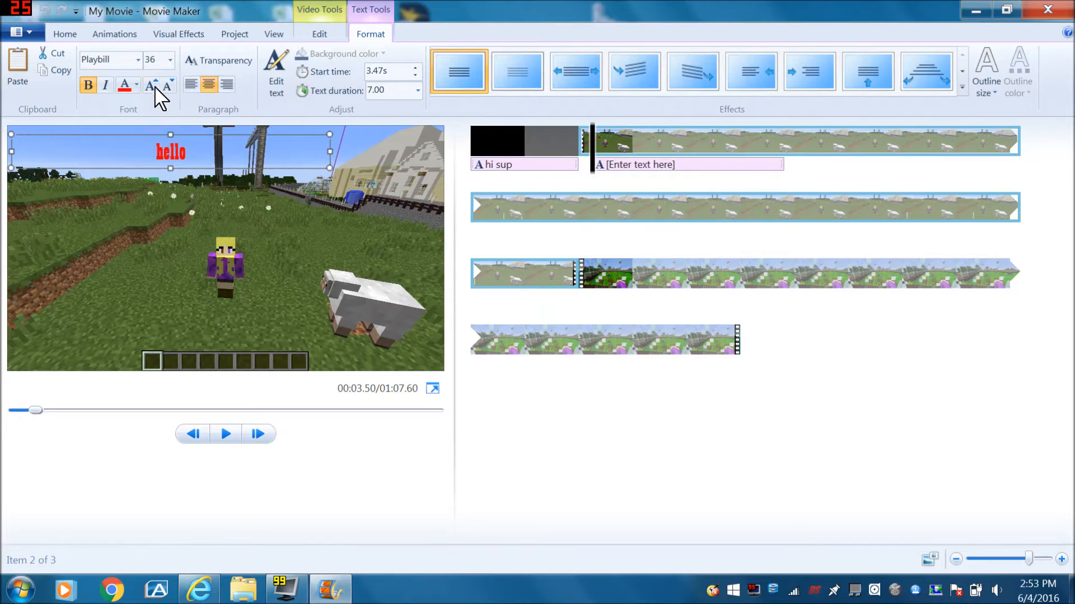
{"action": "left_click", "coordinate": [206, 60]}
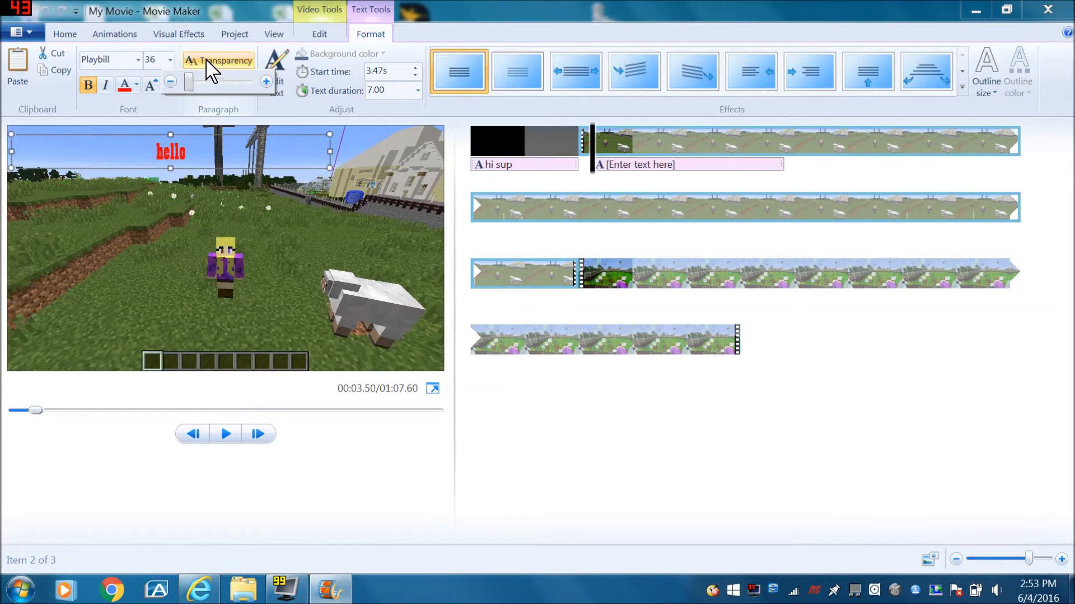
{"action": "left_click", "coordinate": [480, 385]}
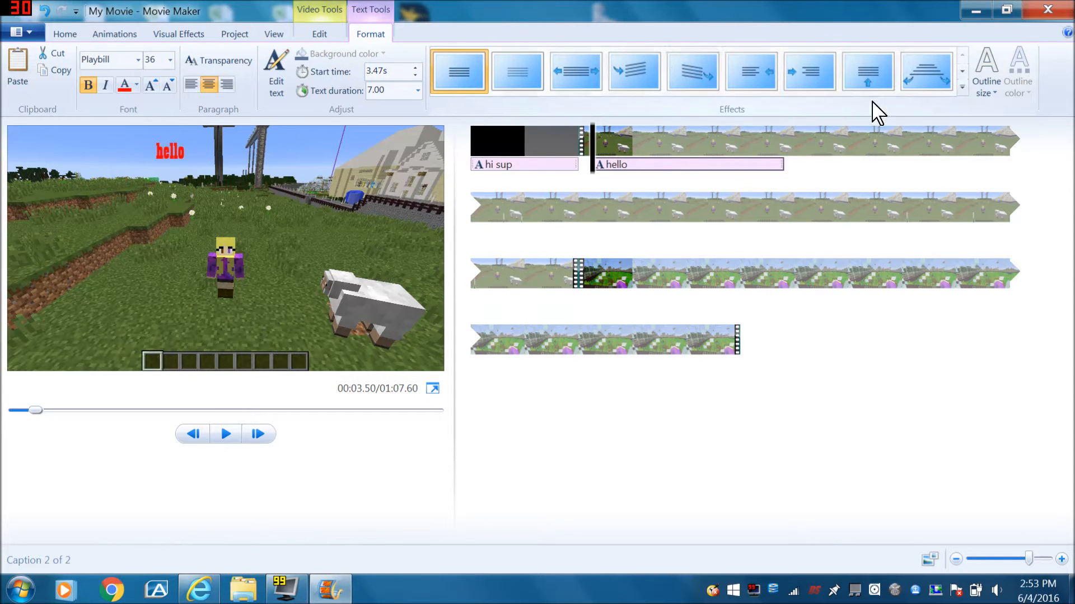
Try the first Zoom text effect on the "hello" caption, play it back, and set the effect back to None
{"action": "left_click", "coordinate": [962, 88]}
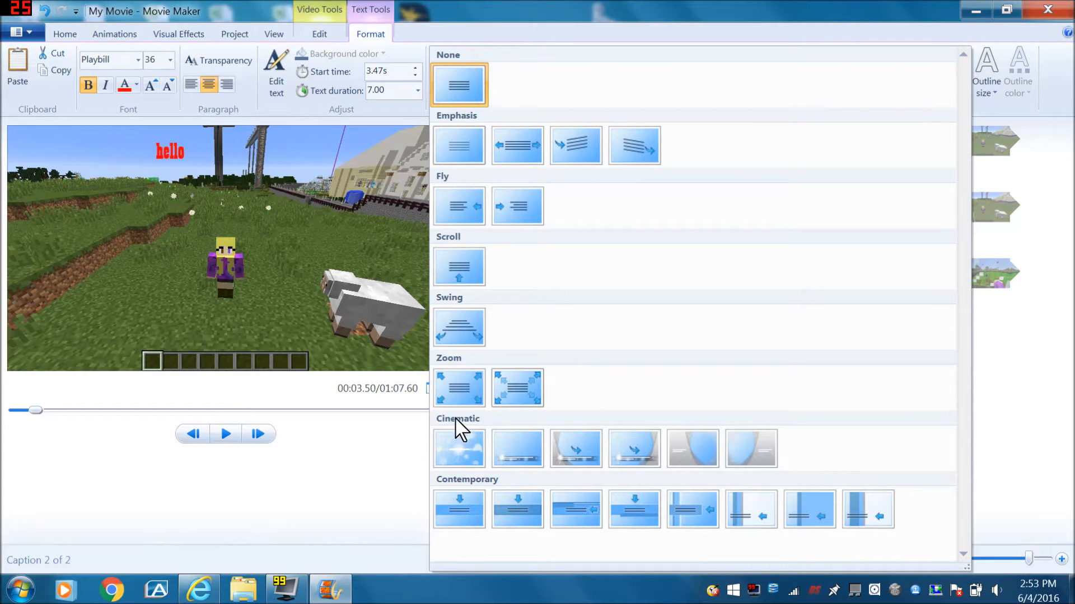
{"action": "left_click", "coordinate": [468, 394]}
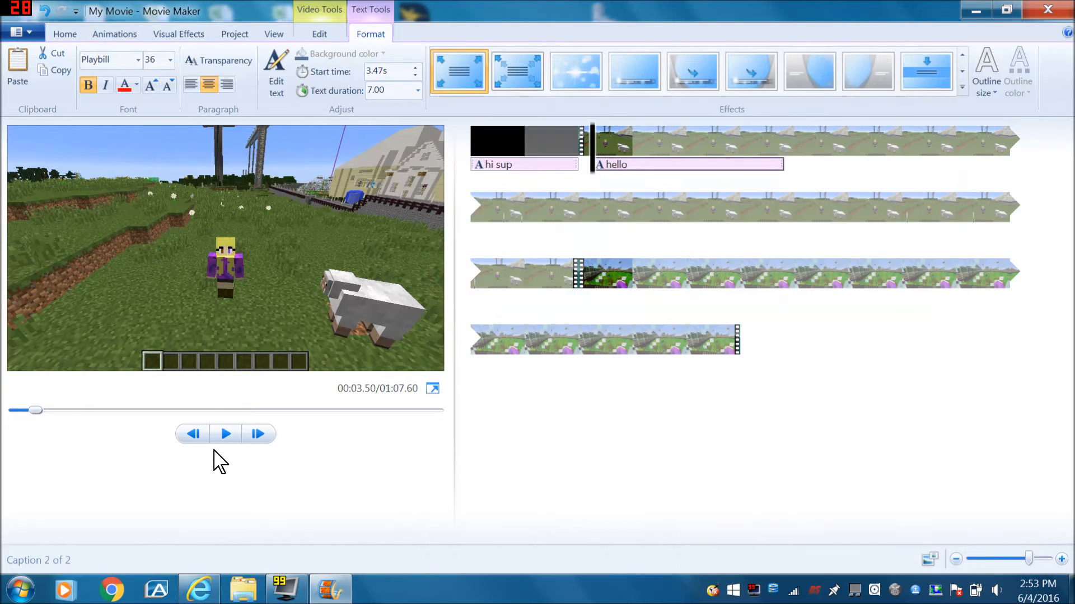
{"action": "left_click", "coordinate": [226, 435]}
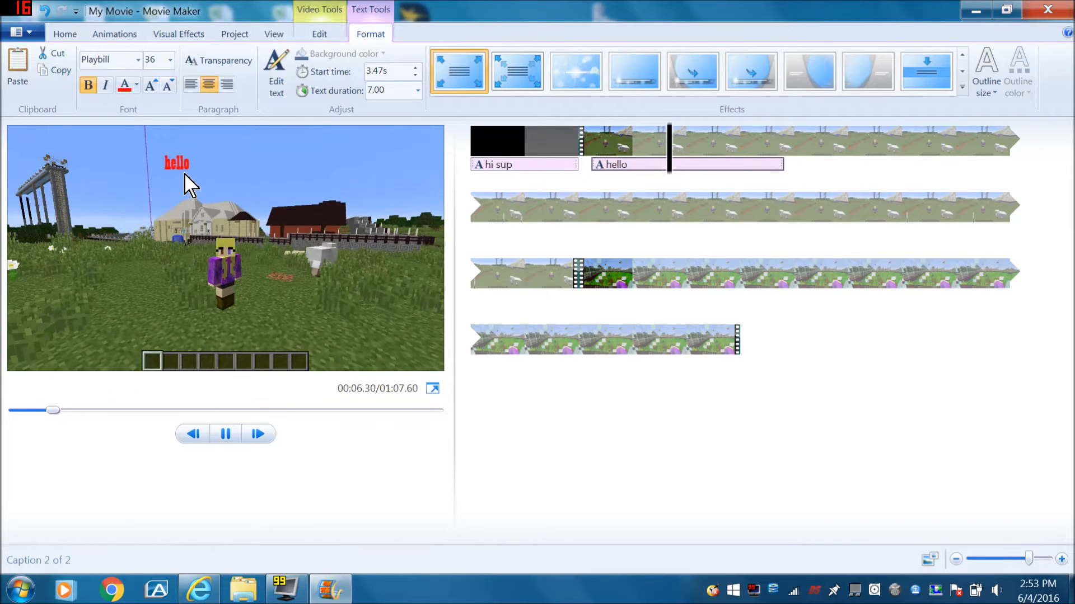
{"action": "left_click", "coordinate": [229, 435]}
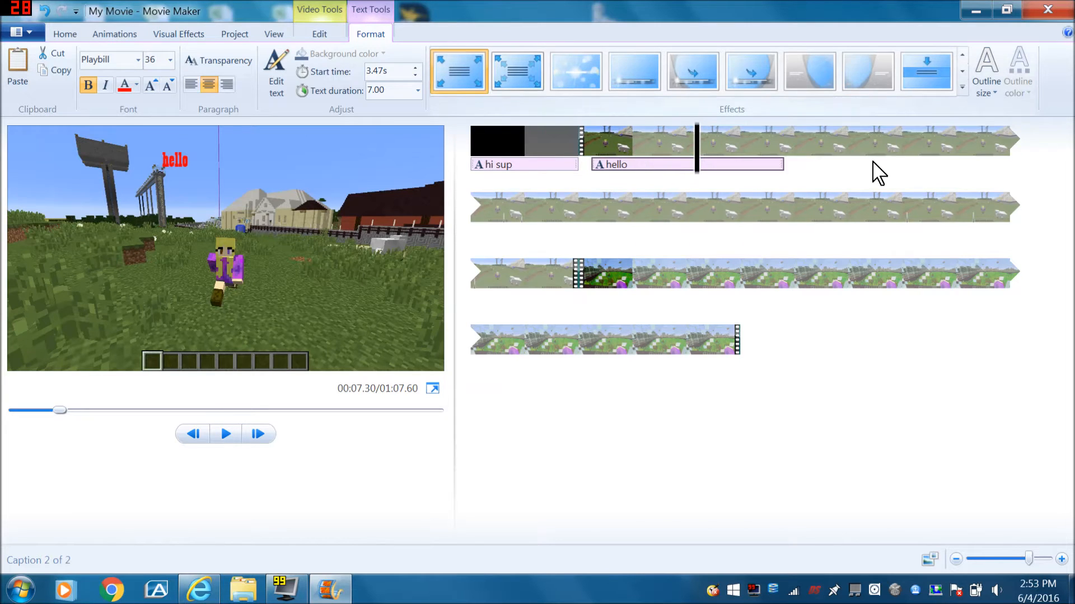
{"action": "left_click", "coordinate": [962, 87]}
{"action": "left_click", "coordinate": [454, 93]}
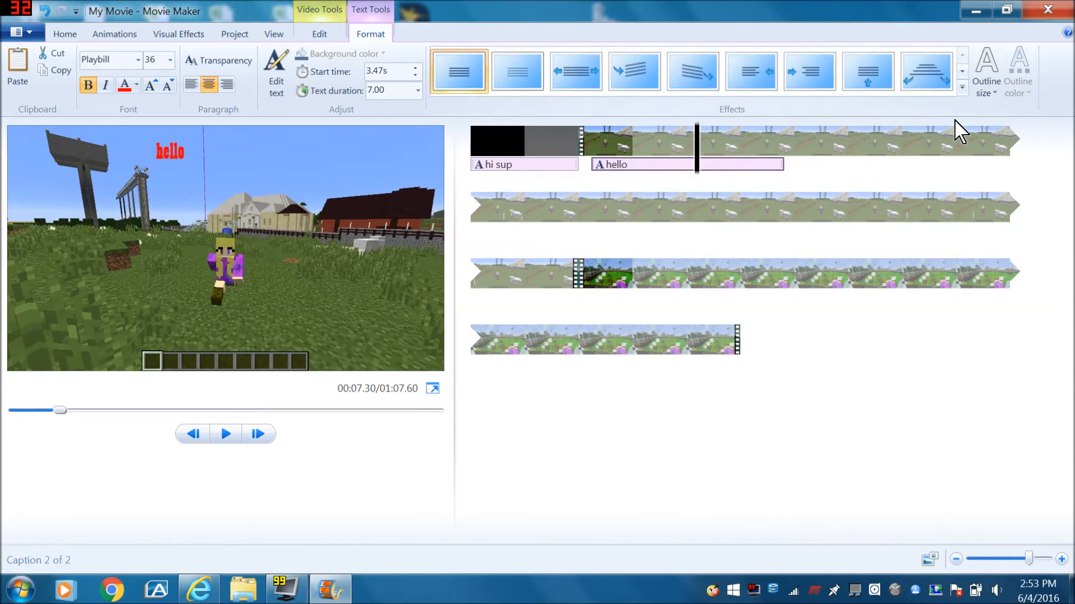
Apply the Fade text effect to the "hello" caption and play it back from the start of the first clip
{"action": "left_click", "coordinate": [962, 88]}
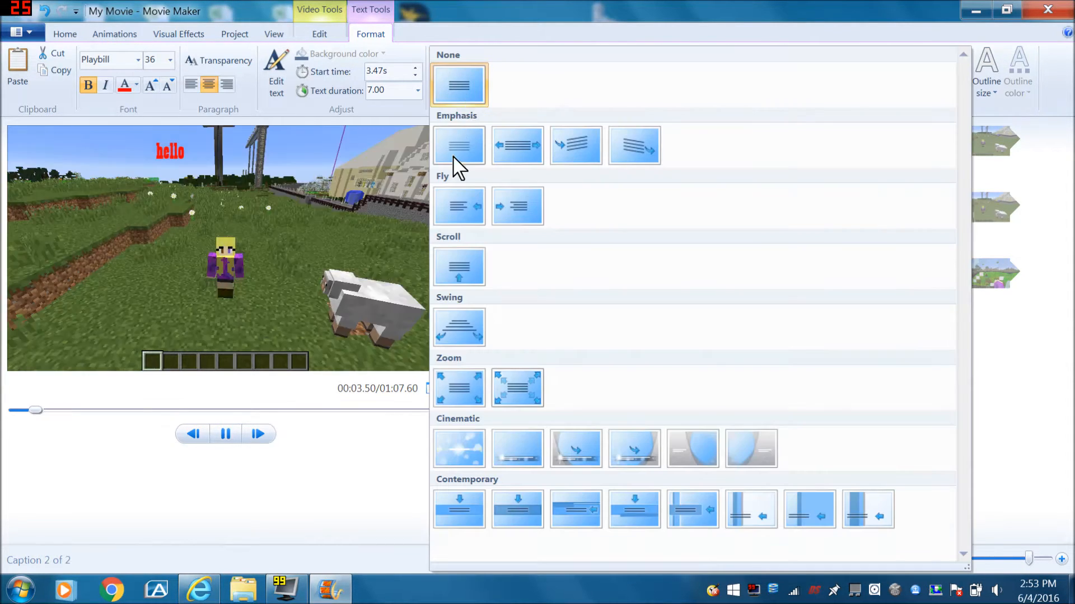
{"action": "left_click", "coordinate": [457, 157]}
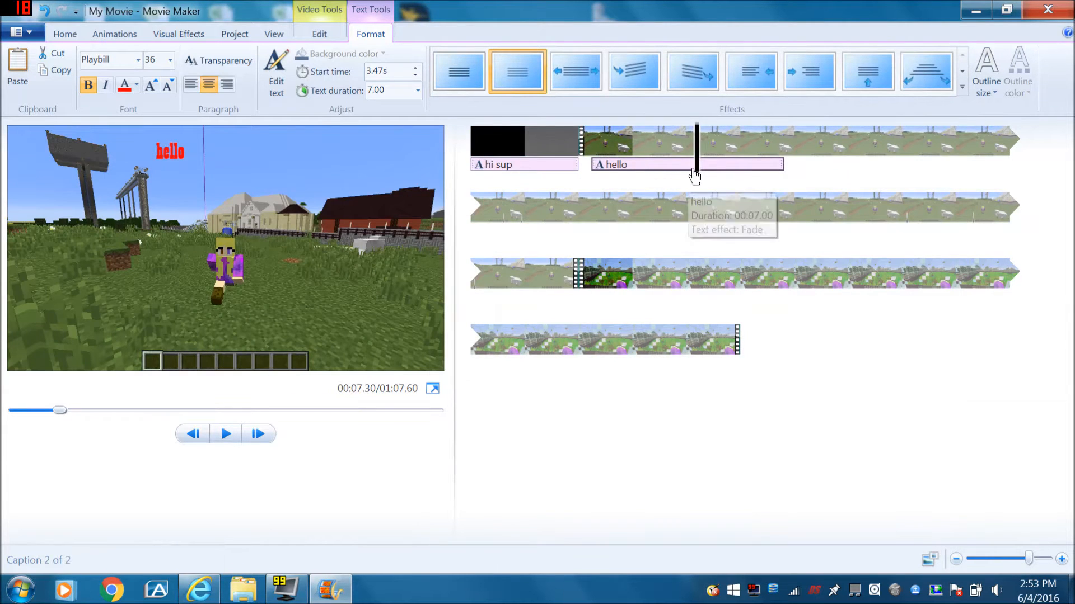
{"action": "left_click", "coordinate": [304, 320]}
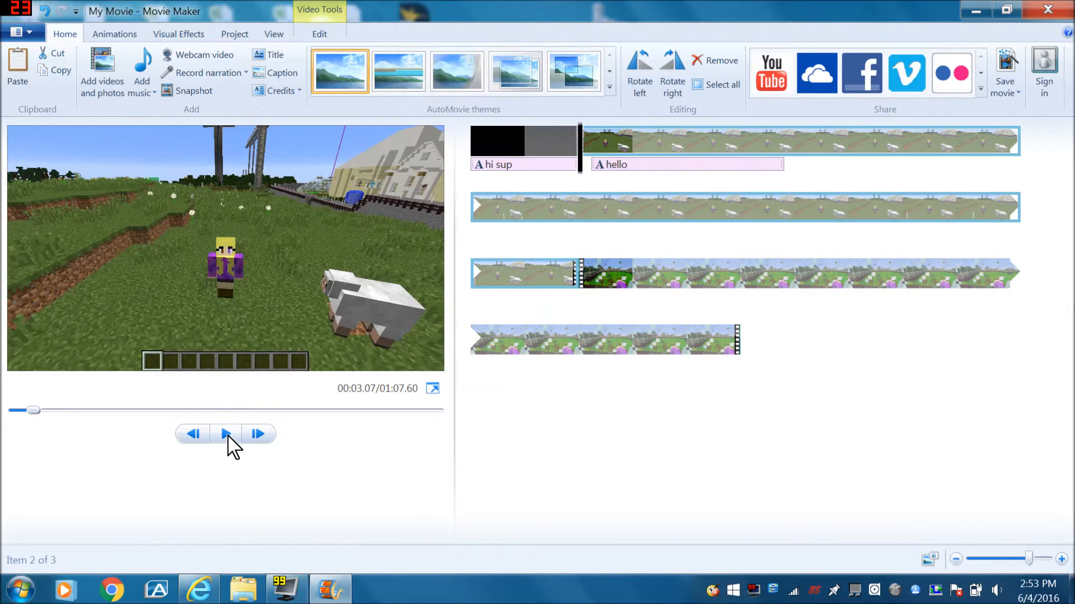
{"action": "left_click", "coordinate": [226, 434]}
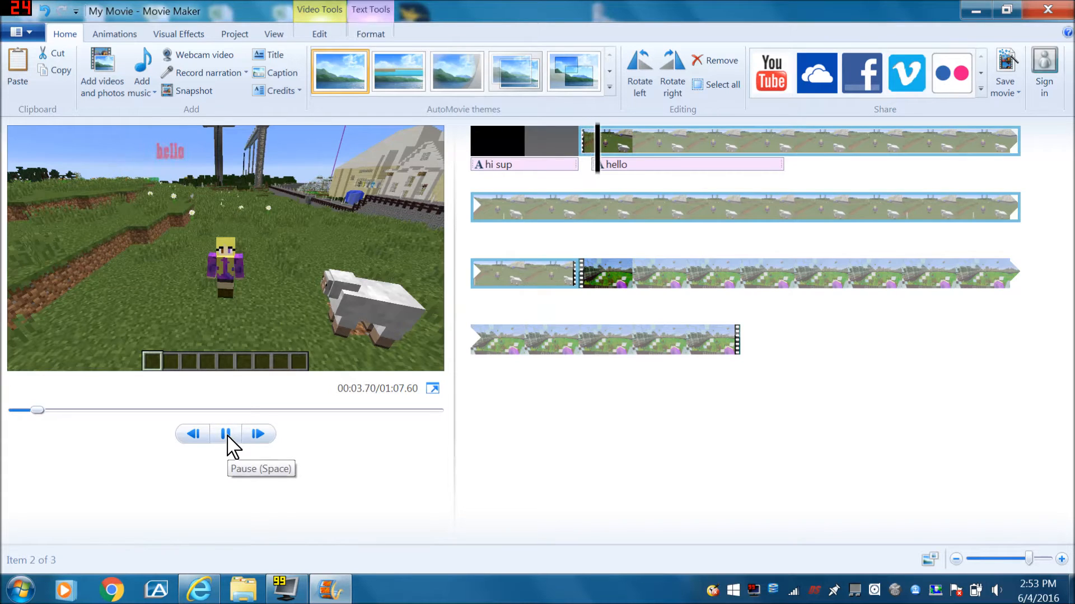
{"action": "left_click", "coordinate": [228, 437]}
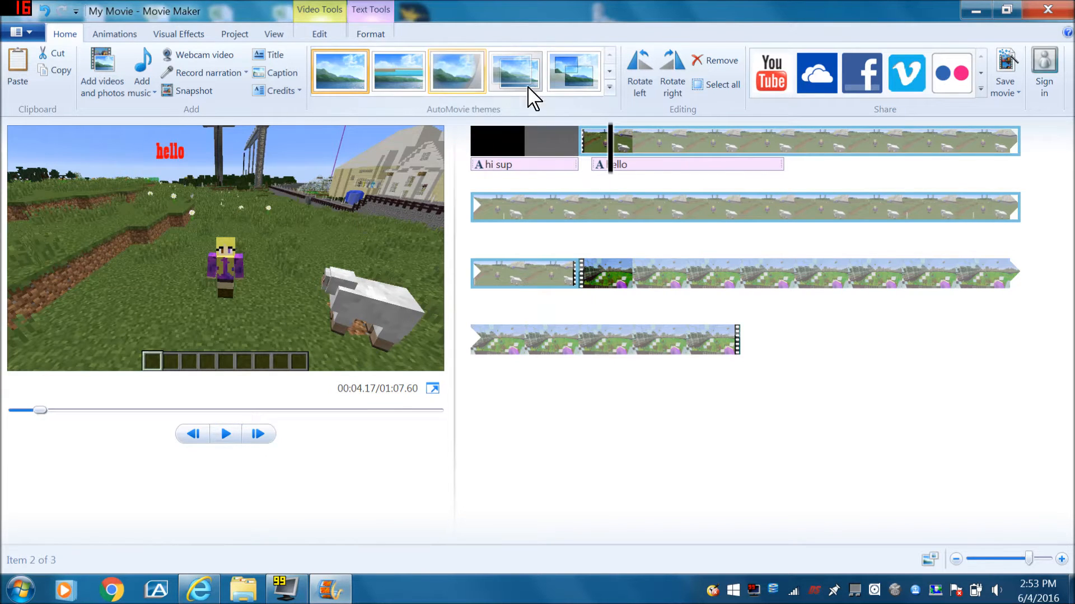
Move the "hello" caption earlier to start at 3.16 s, just after the title, and check how it plays
{"action": "left_click_drag", "start_coordinate": [624, 178], "coordinate": [582, 179]}
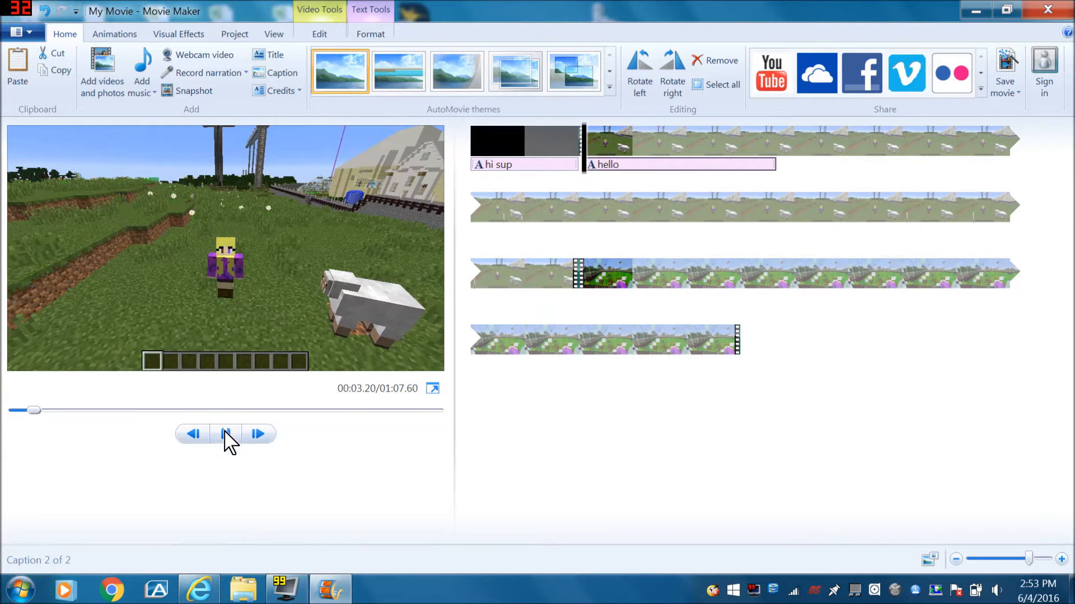
{"action": "left_click", "coordinate": [621, 193]}
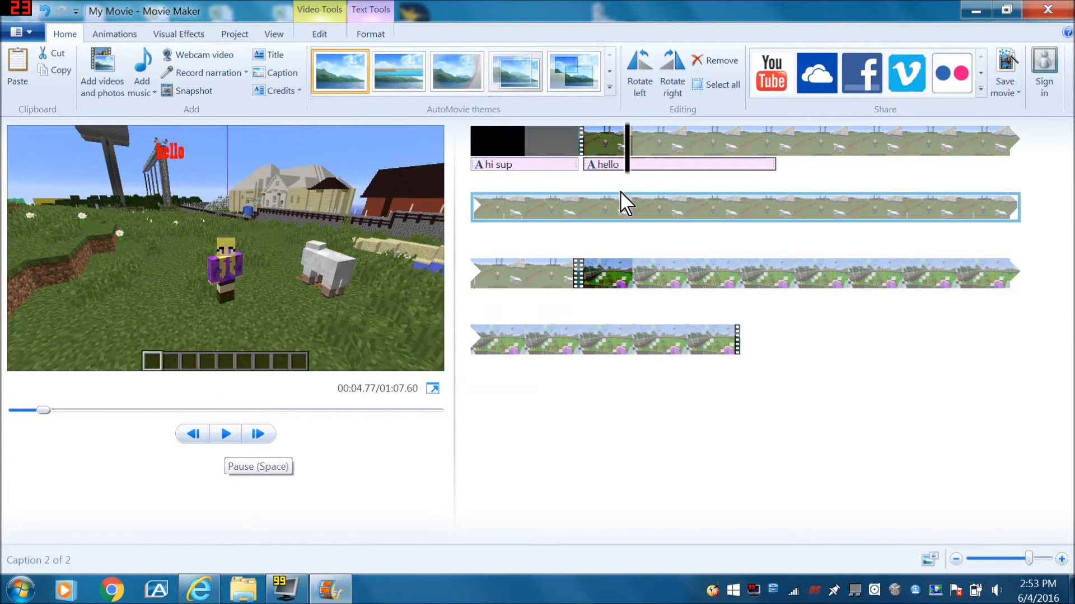
{"action": "left_click", "coordinate": [652, 174]}
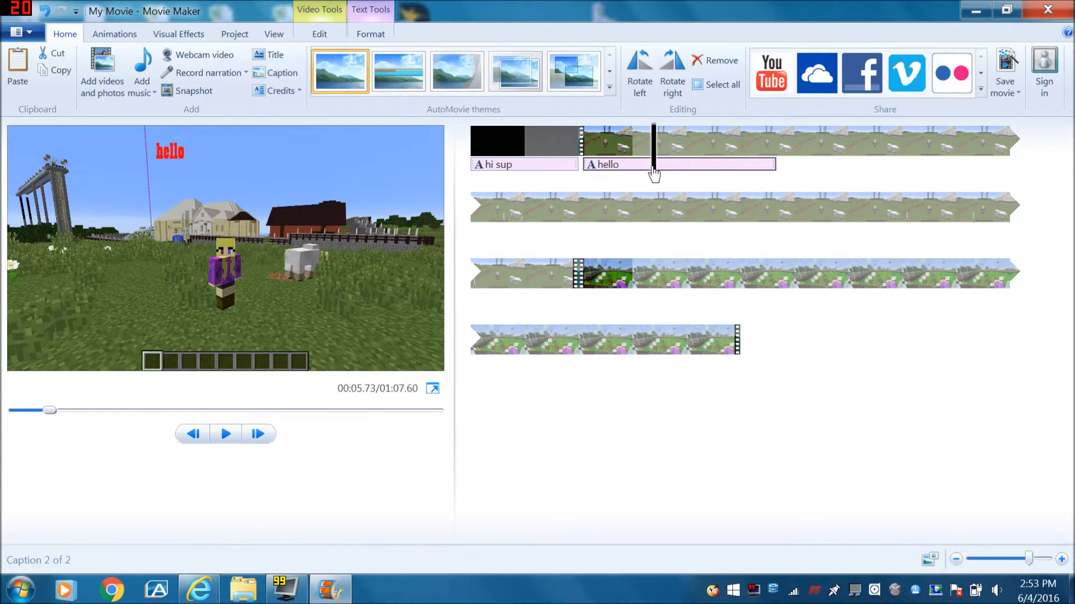
Set the "hello" caption's text duration to 3.00 seconds and check the frame at about 4.07 seconds
{"action": "left_click", "coordinate": [354, 17]}
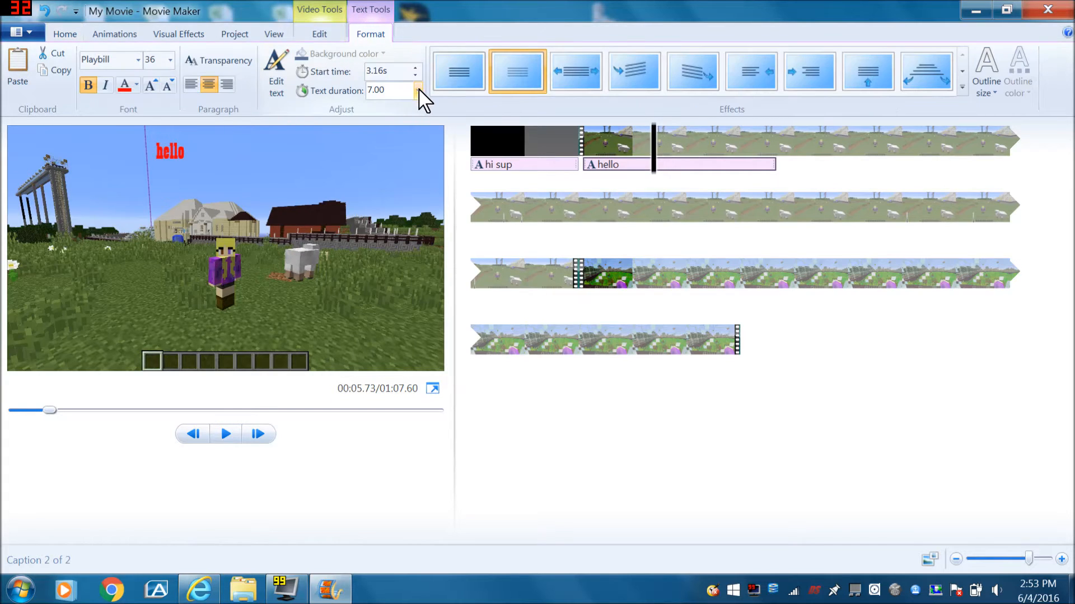
{"action": "left_click", "coordinate": [418, 91]}
{"action": "left_click", "coordinate": [393, 139]}
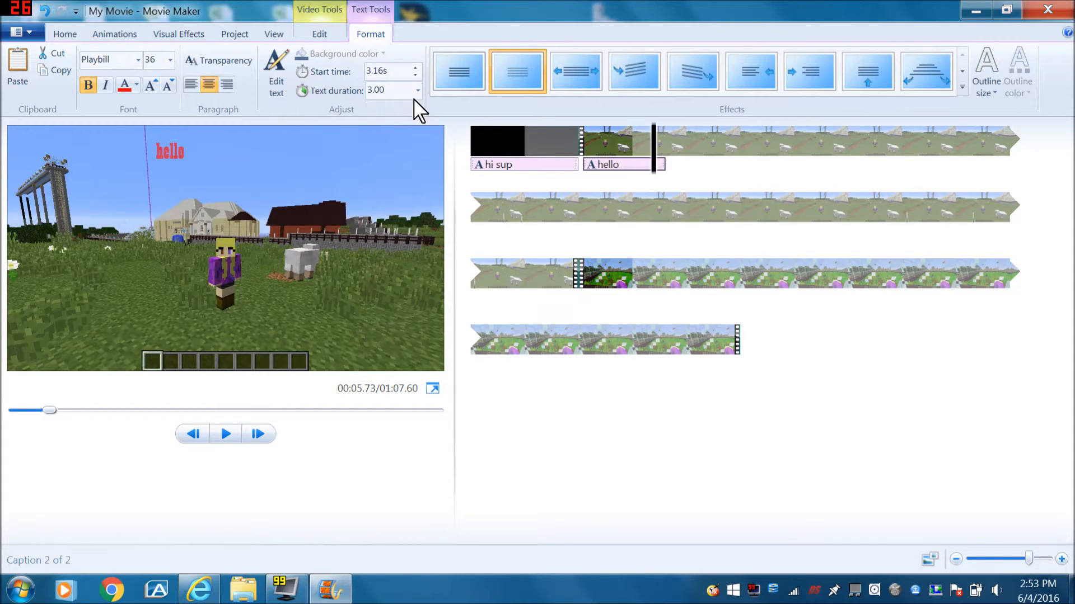
{"action": "left_click_drag", "start_coordinate": [652, 165], "coordinate": [607, 166]}
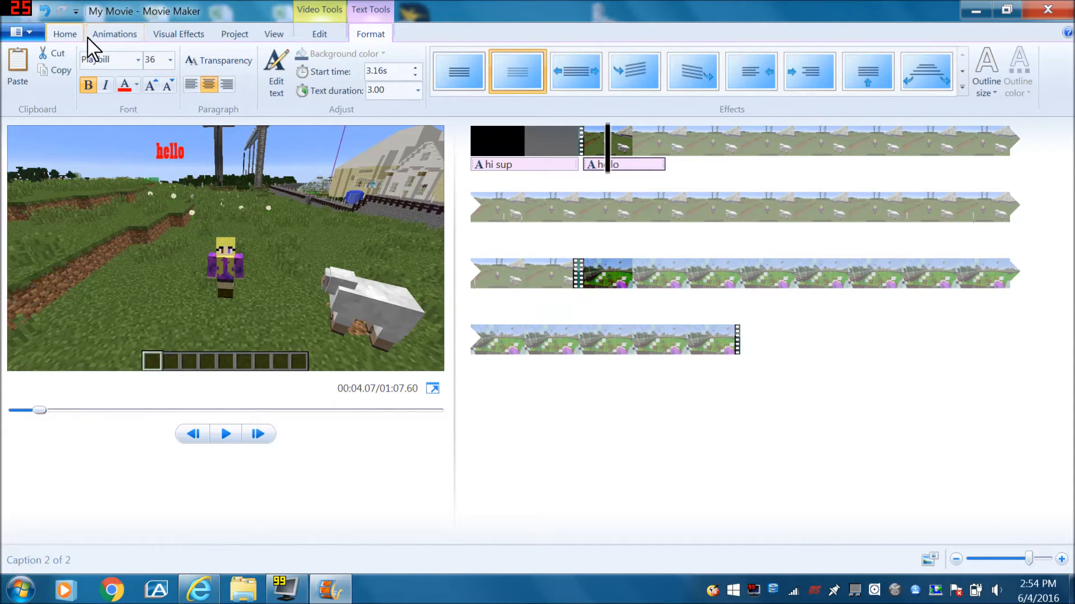
Preview the AutoMovie themes on the movie and keep the default option with no theme
{"action": "left_click", "coordinate": [65, 35]}
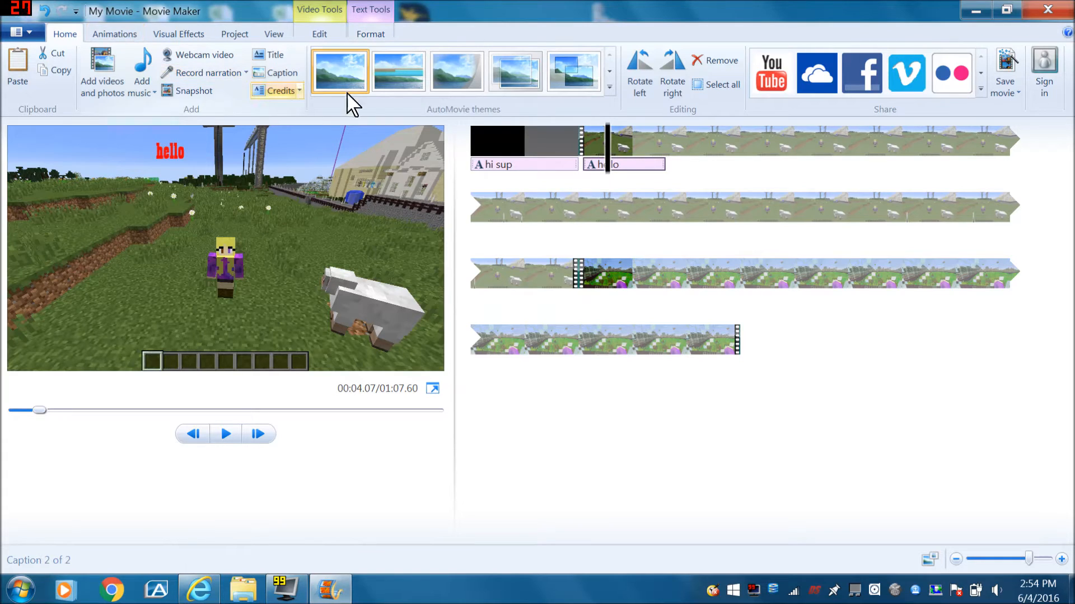
{"action": "left_click", "coordinate": [610, 88]}
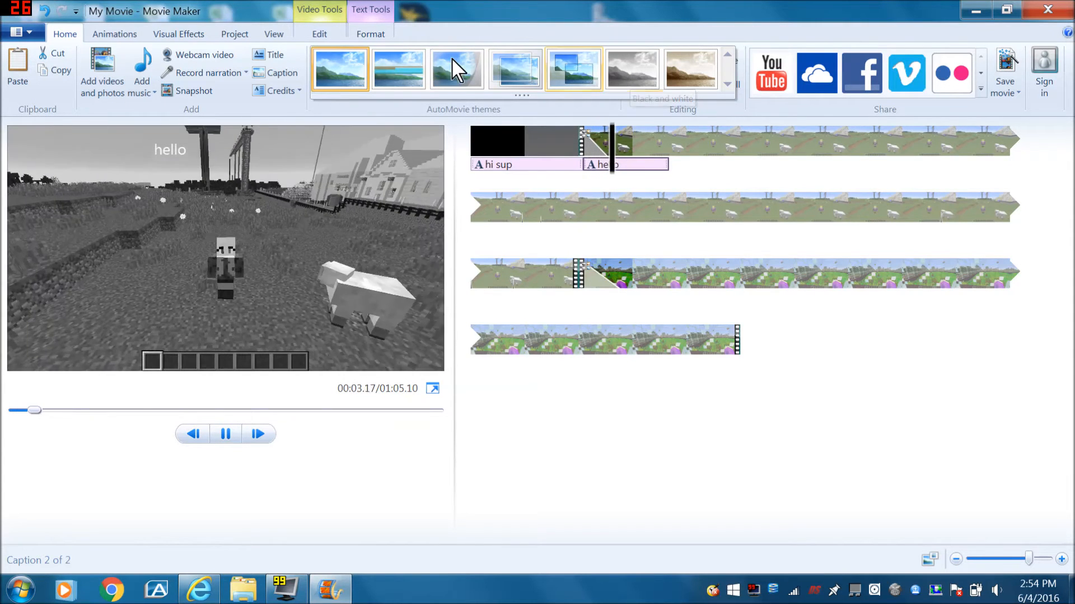
{"action": "left_click", "coordinate": [340, 70]}
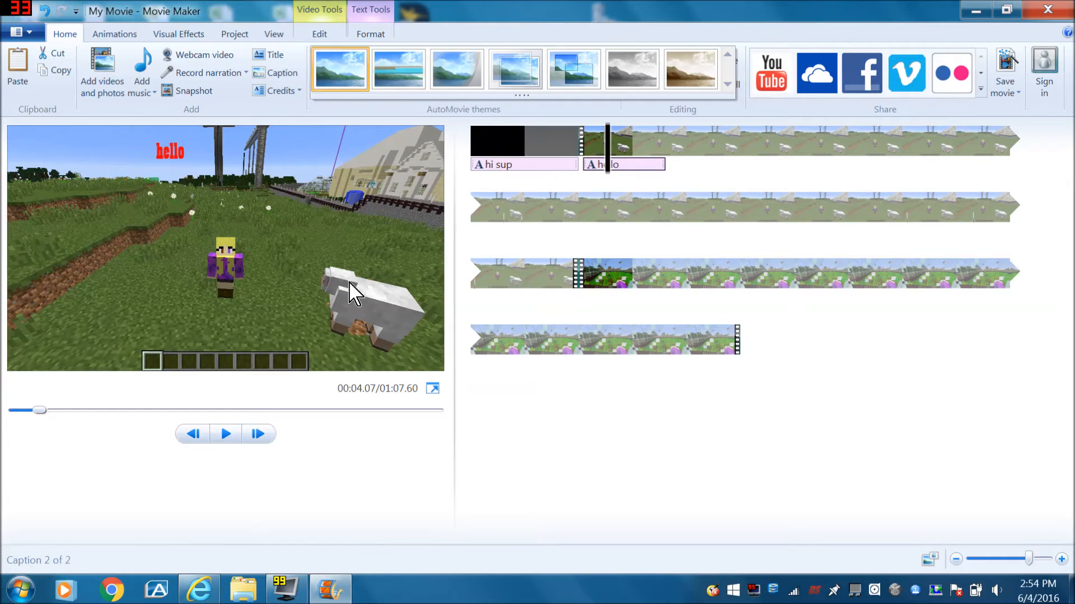
Look over the sources for adding music and the webcam video recorder without adding anything
{"action": "left_click", "coordinate": [138, 92]}
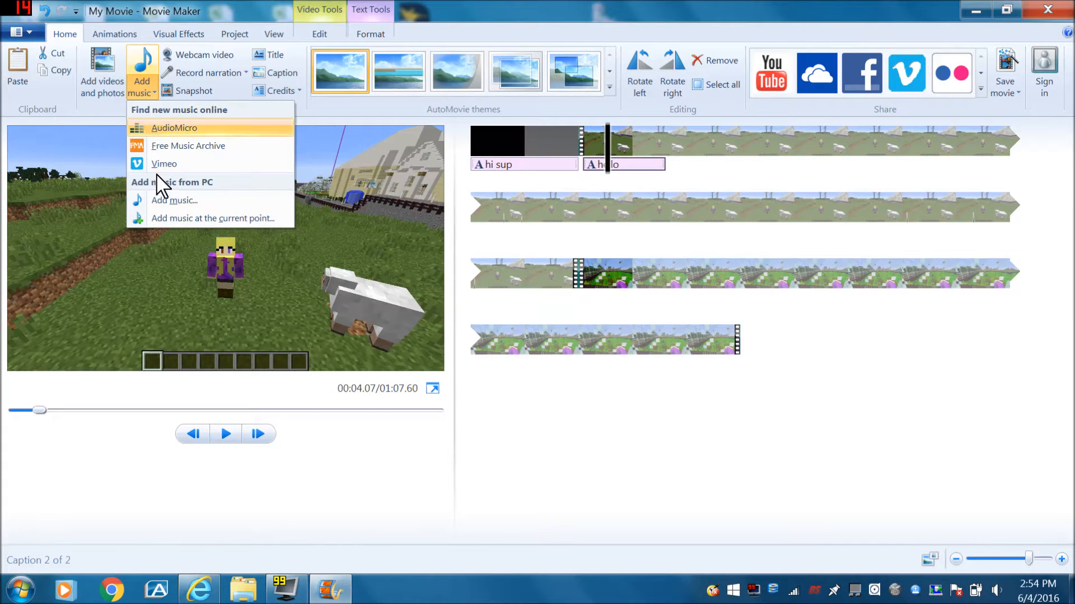
{"action": "left_click", "coordinate": [151, 95]}
{"action": "left_click", "coordinate": [203, 55]}
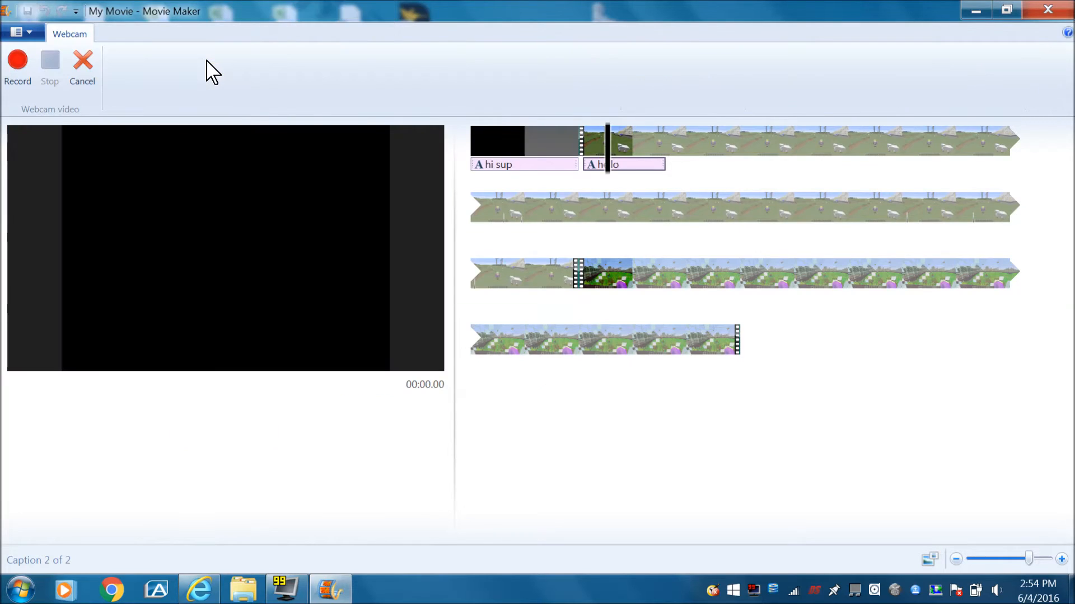
{"action": "left_click", "coordinate": [87, 82]}
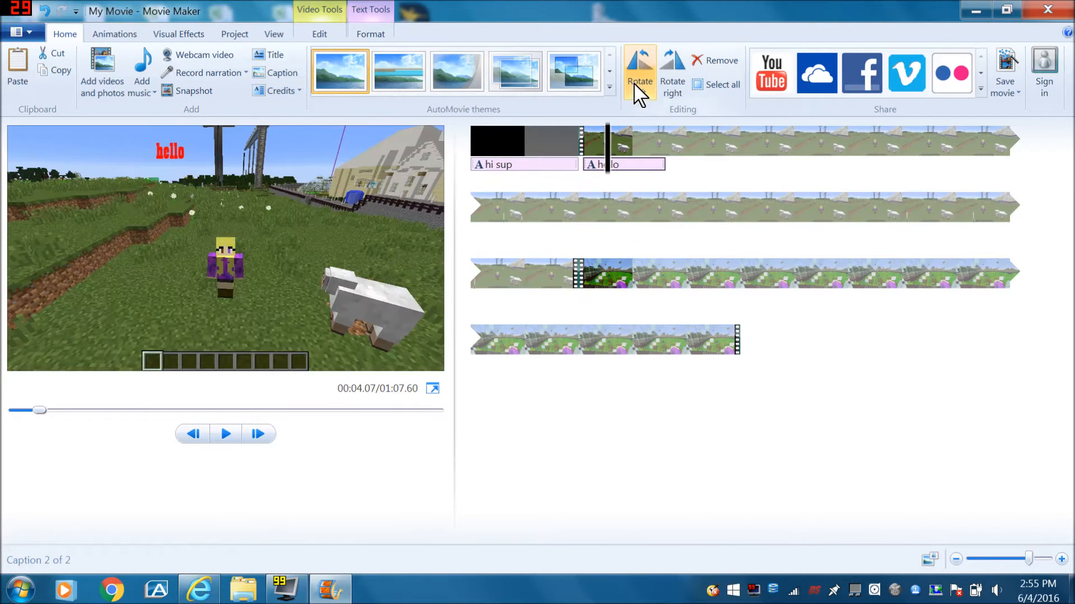
Rotate the first gameplay clip to the left four times, through a full turn back to upright
{"action": "left_click", "coordinate": [639, 93]}
{"action": "left_click", "coordinate": [640, 92]}
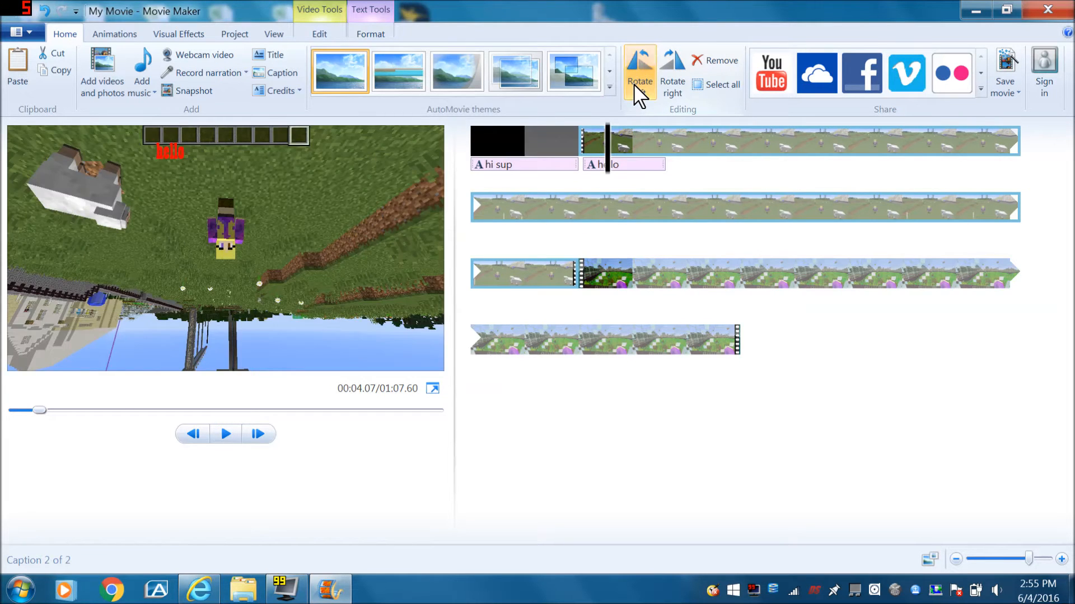
{"action": "left_click", "coordinate": [639, 93]}
{"action": "left_click", "coordinate": [640, 92]}
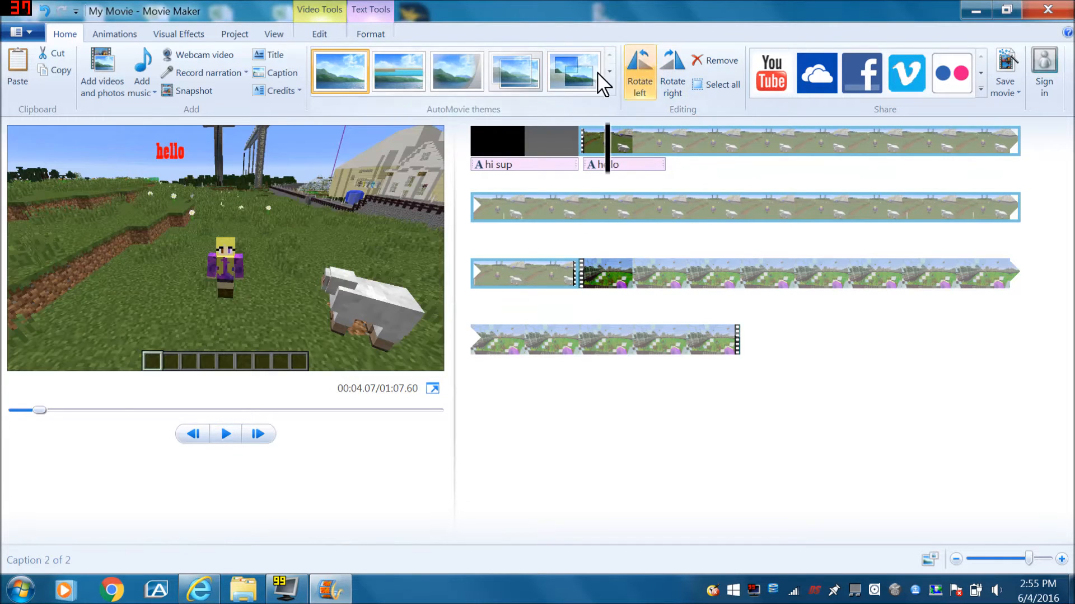
Preview the diagonal transitions between the title and the first clip, including Bow tie - horizontal, Diagonal - box out and Diagonal - cross out
{"action": "left_click", "coordinate": [118, 35]}
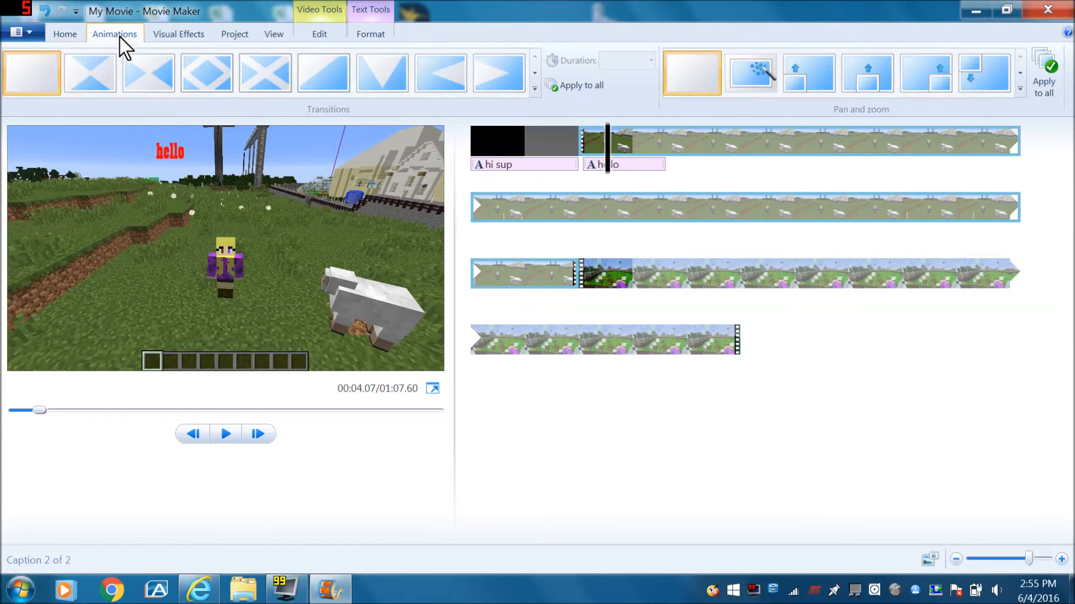
{"action": "left_click", "coordinate": [87, 82]}
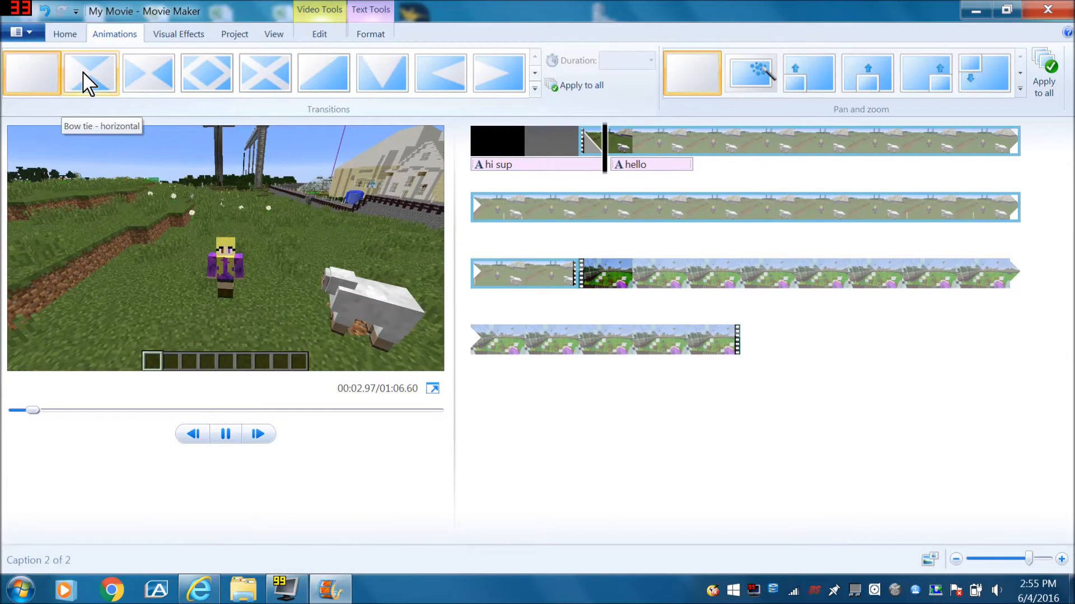
{"action": "left_click", "coordinate": [171, 87]}
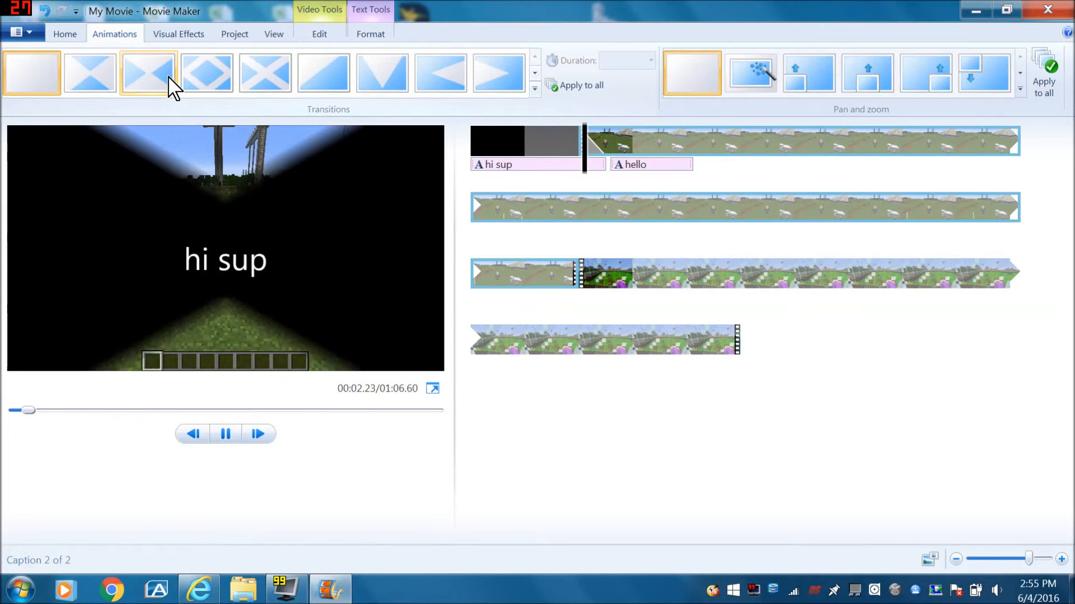
{"action": "left_click", "coordinate": [207, 78]}
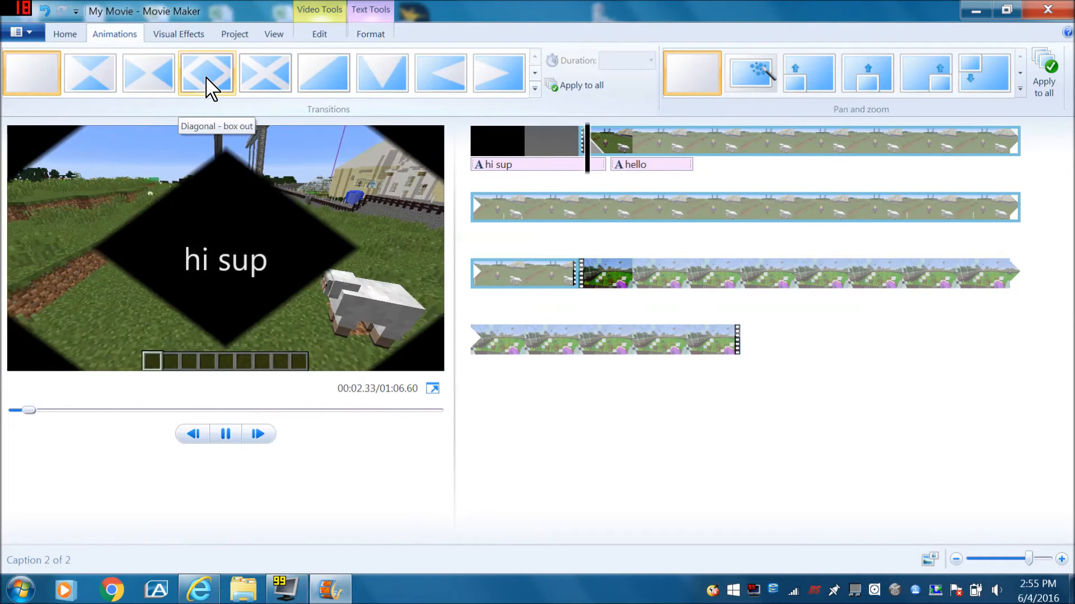
{"action": "left_click", "coordinate": [281, 87]}
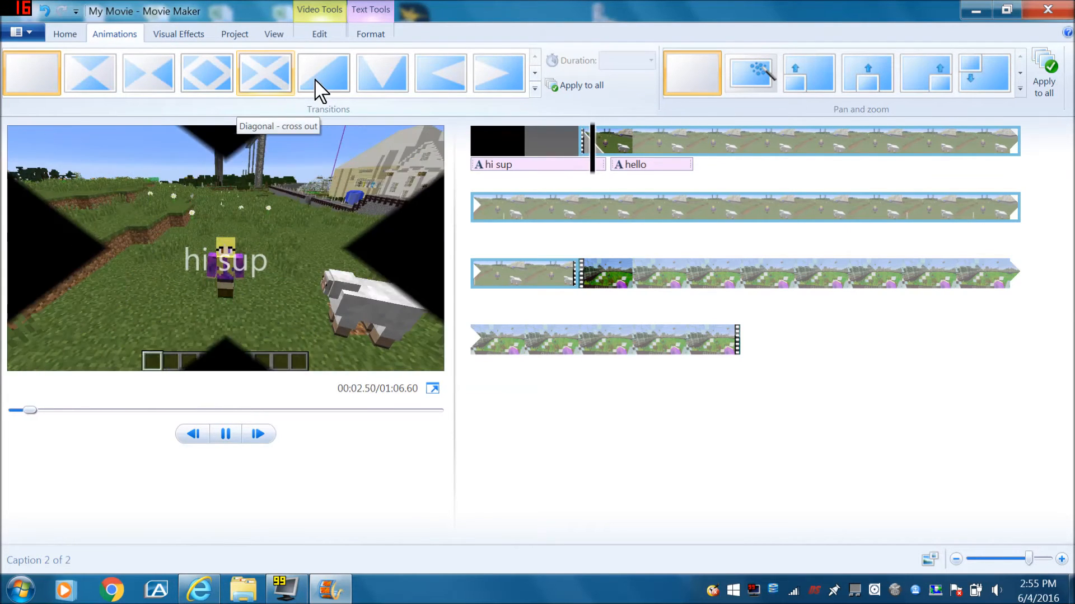
{"action": "left_click", "coordinate": [335, 89]}
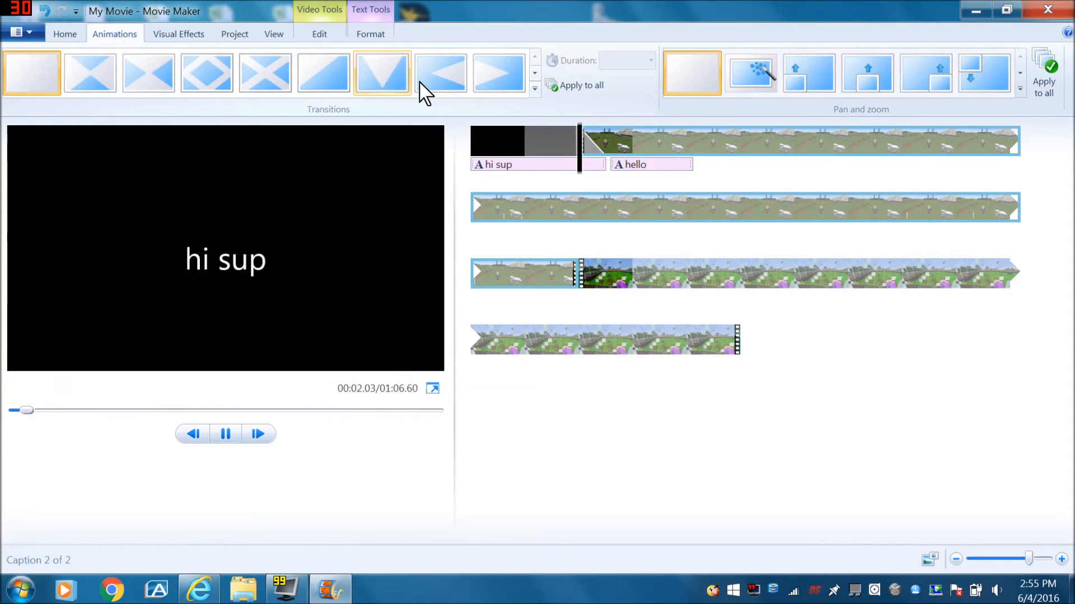
Apply the first Cinematic transition between the title and the first gameplay clip
{"action": "left_click", "coordinate": [535, 88]}
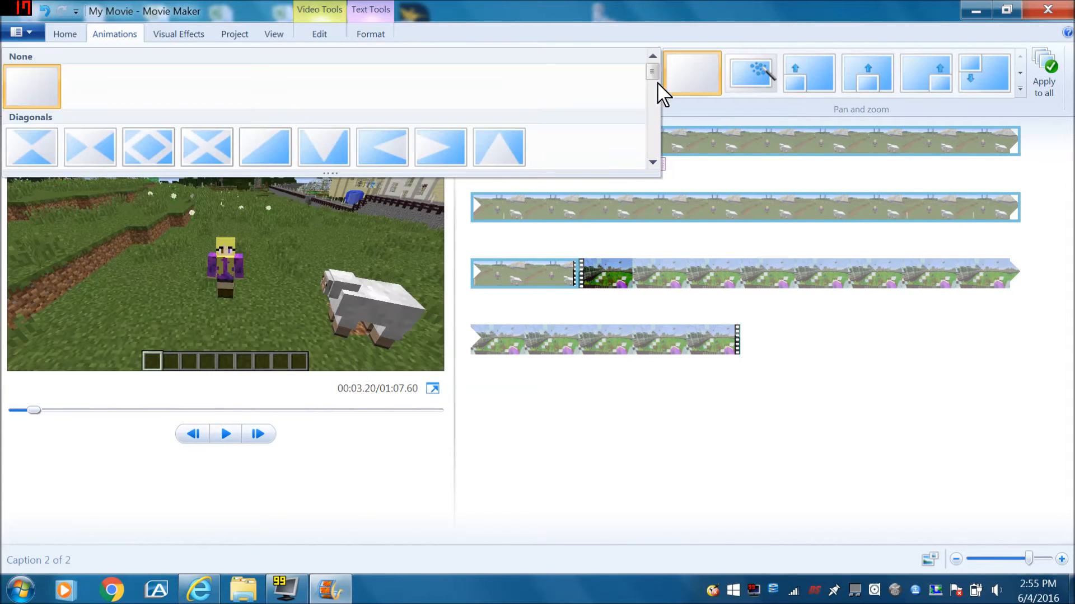
{"action": "left_click_drag", "start_coordinate": [658, 83], "coordinate": [651, 159]}
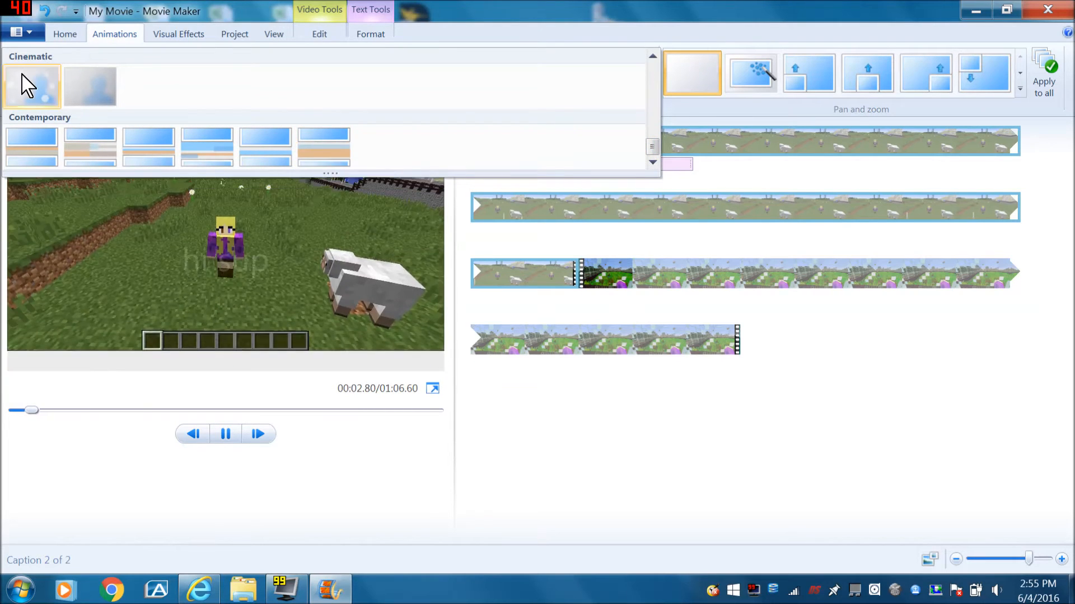
{"action": "left_click", "coordinate": [28, 85]}
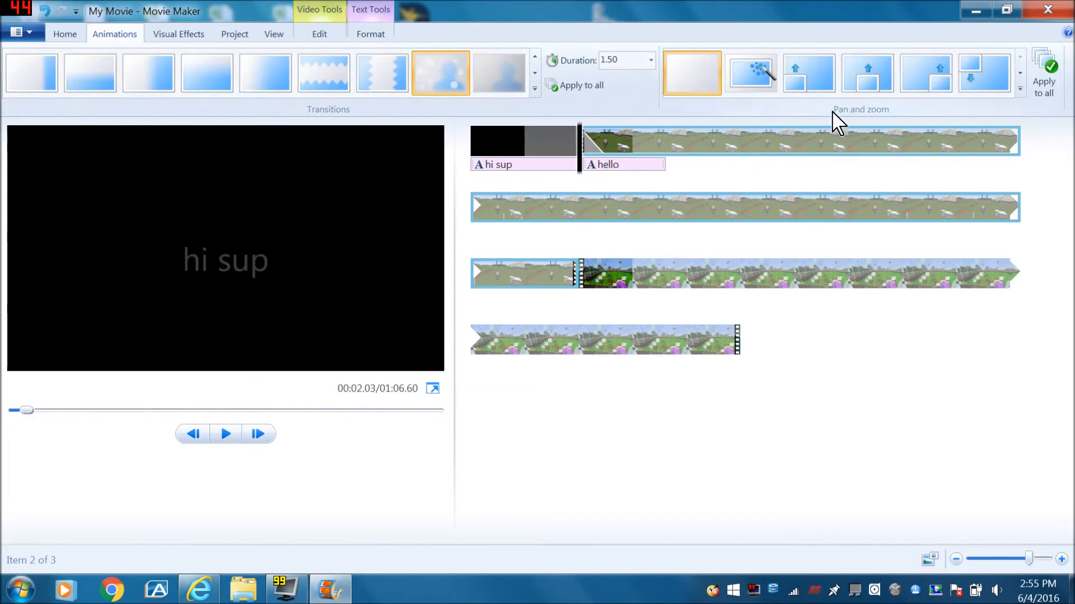
Look over the pan and zoom effects and the transition duration choices for the first gameplay clip without applying any
{"action": "left_click", "coordinate": [1020, 90]}
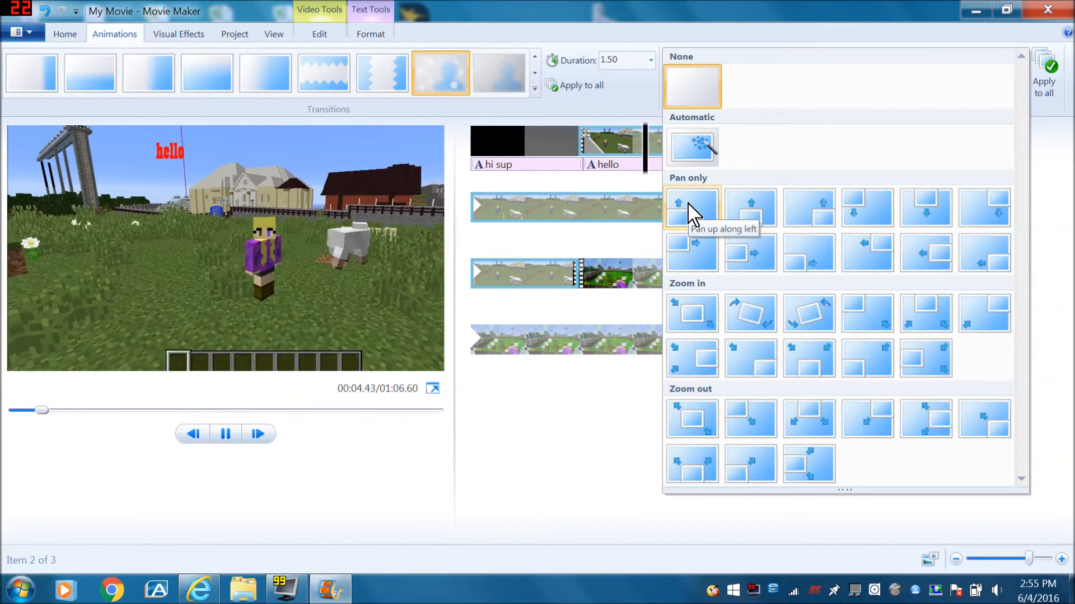
{"action": "left_click", "coordinate": [696, 101]}
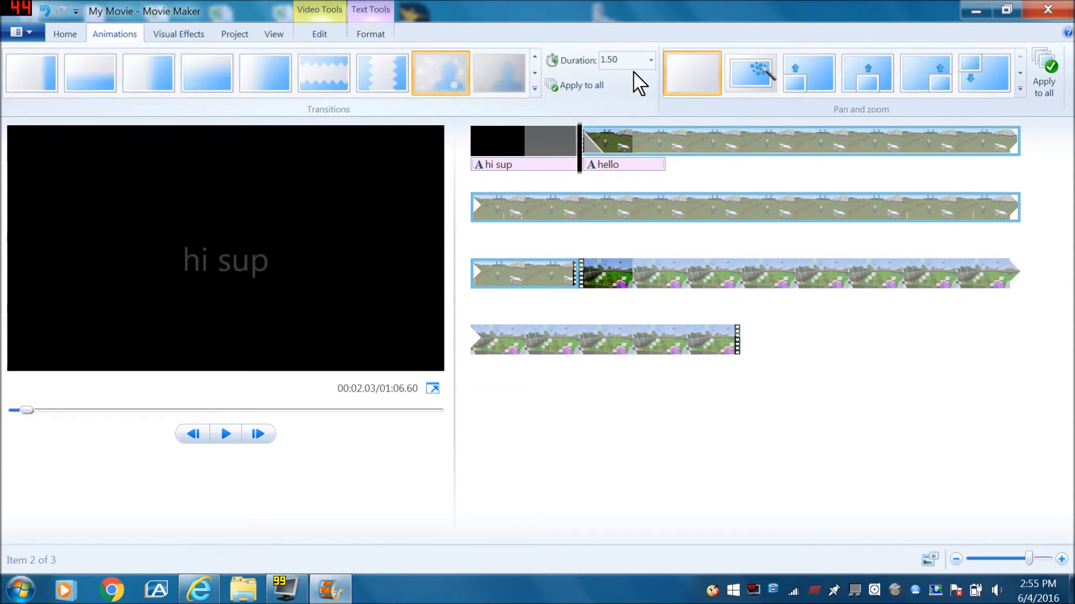
{"action": "left_click", "coordinate": [651, 60]}
{"action": "left_click", "coordinate": [651, 61]}
{"action": "left_click", "coordinate": [650, 60]}
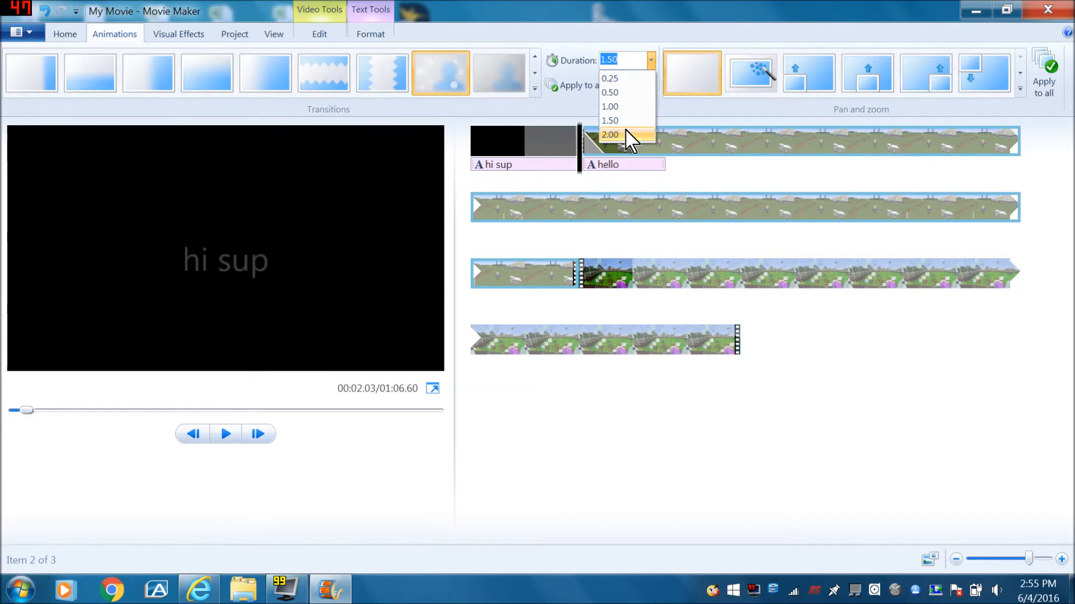
{"action": "left_click", "coordinate": [651, 63]}
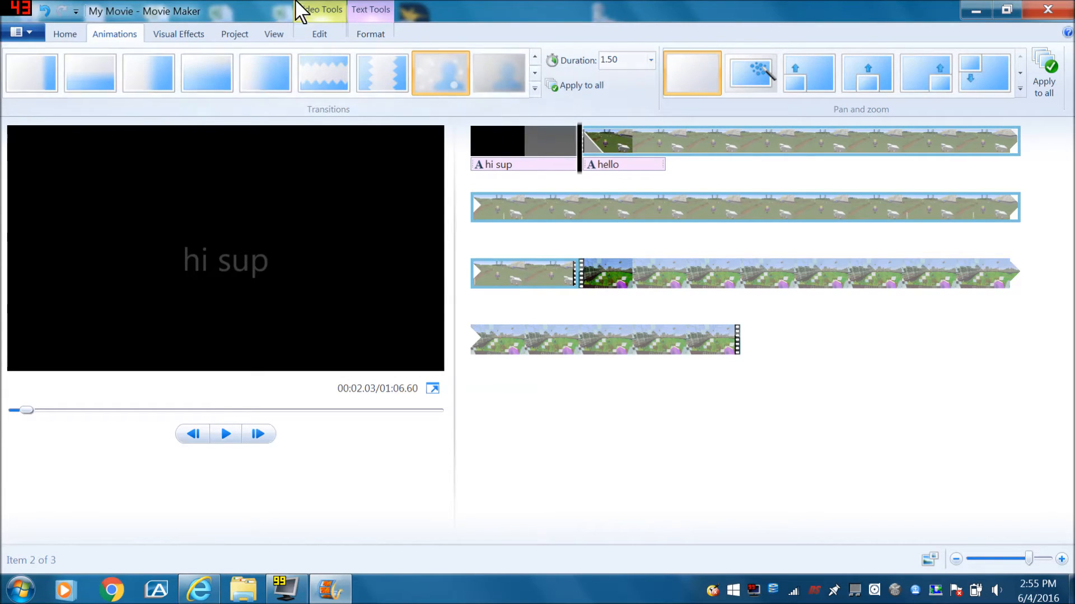
Look through the visual effects for the first gameplay clip, including Cinematic, Mirror and Motions and Fades, without applying any
{"action": "left_click", "coordinate": [181, 35]}
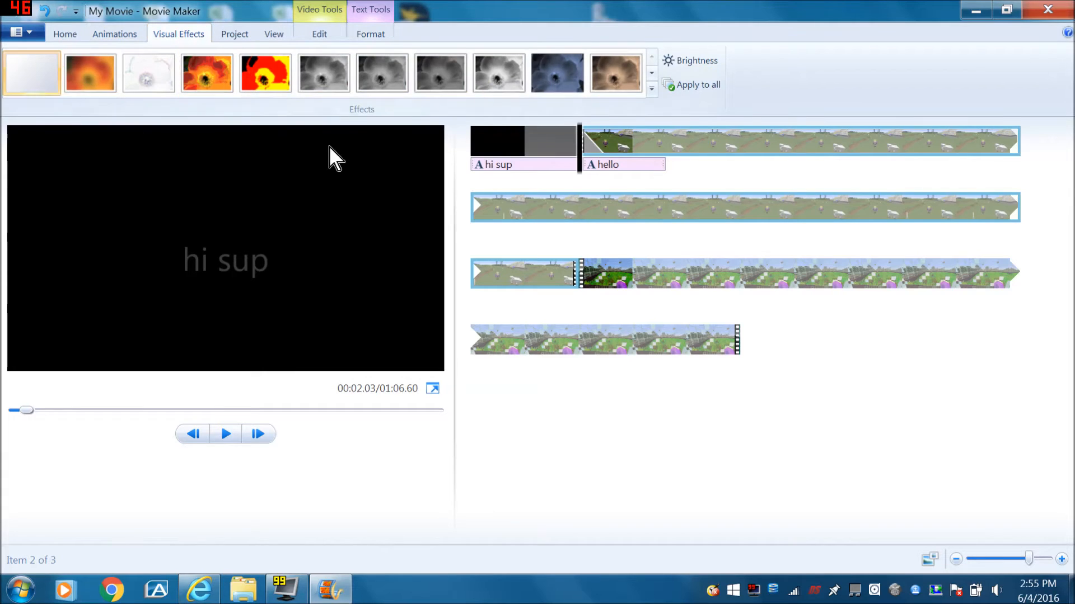
{"action": "left_click", "coordinate": [670, 143]}
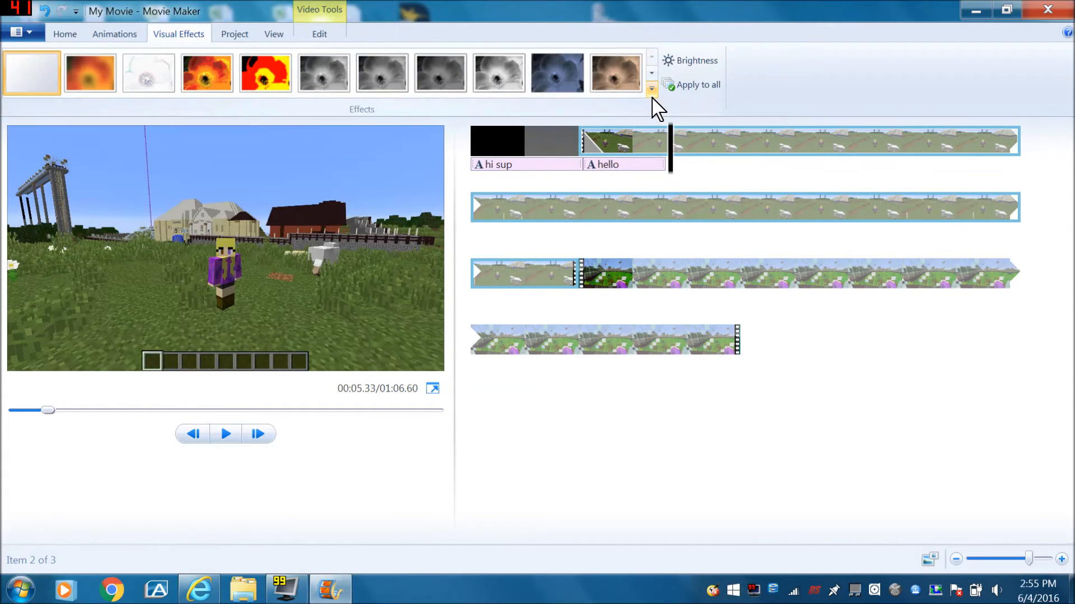
{"action": "left_click", "coordinate": [651, 88]}
{"action": "left_click_drag", "start_coordinate": [652, 103], "coordinate": [648, 158]}
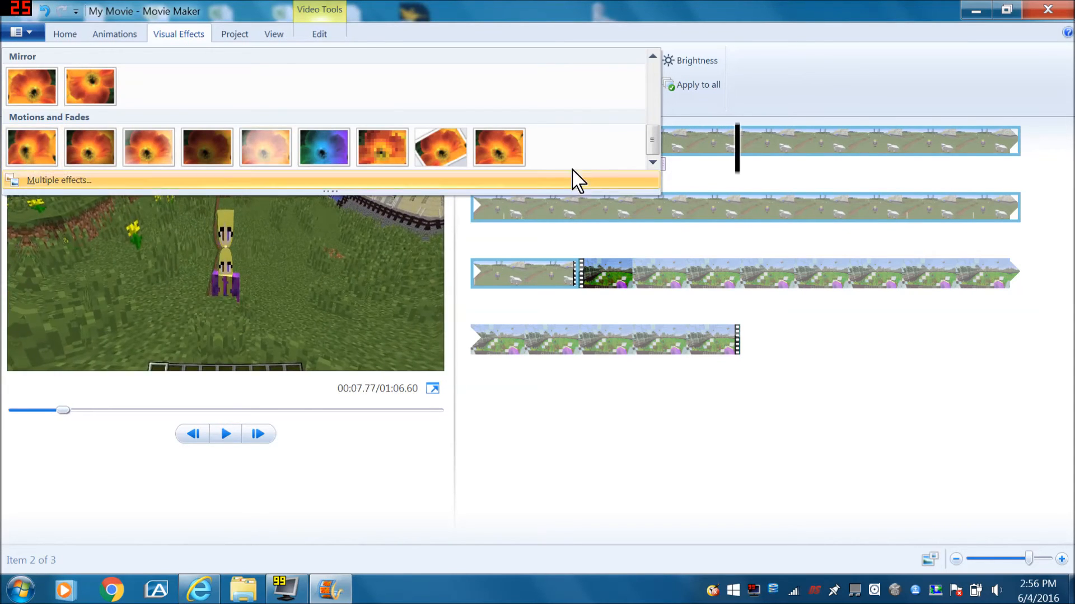
{"action": "left_click_drag", "start_coordinate": [651, 149], "coordinate": [651, 131]}
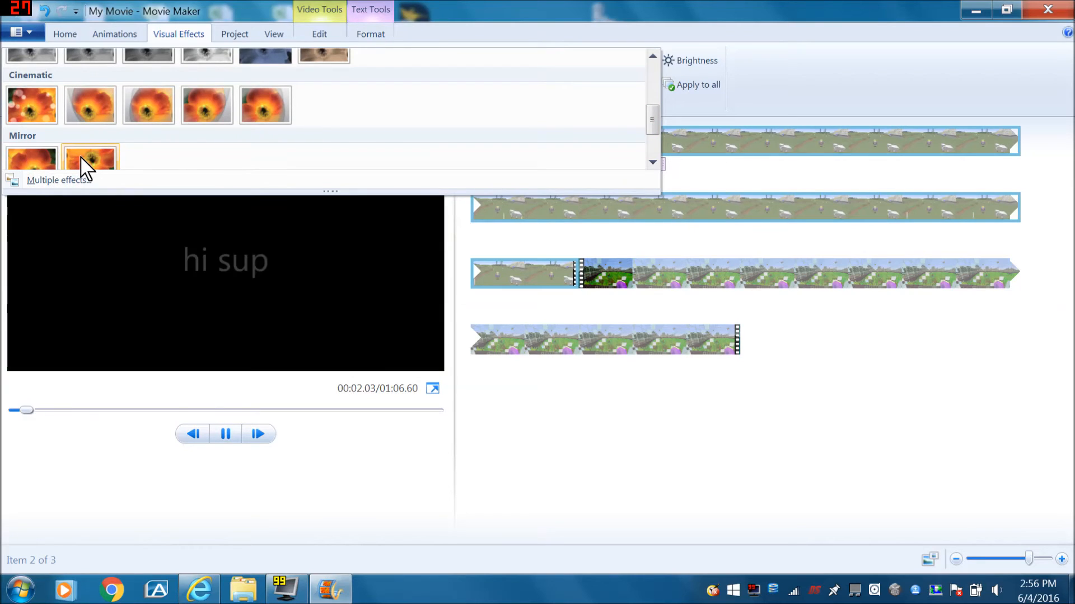
{"action": "left_click_drag", "start_coordinate": [651, 126], "coordinate": [631, 46]}
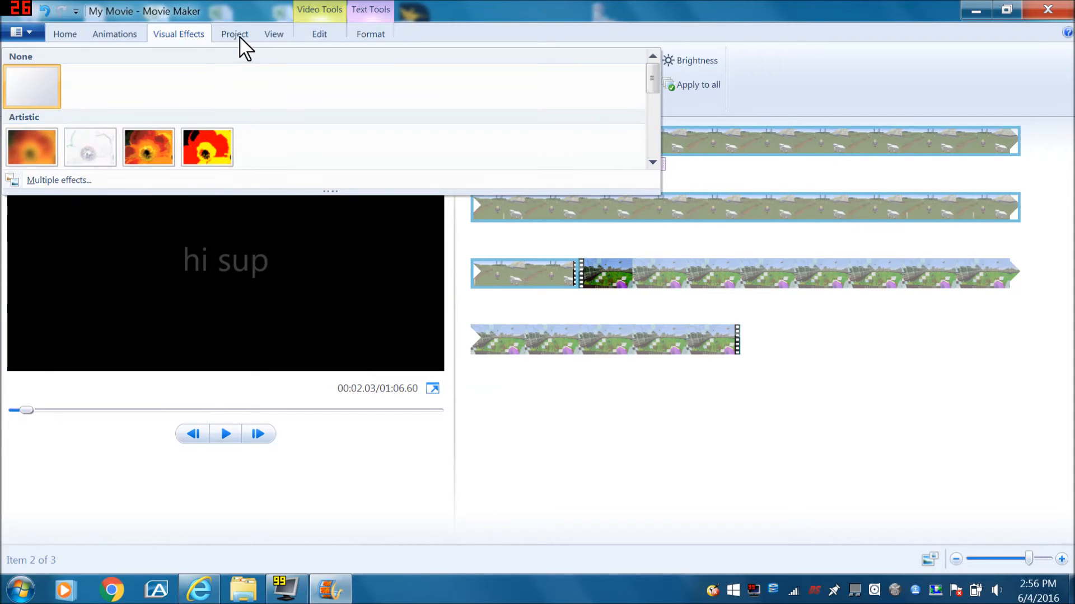
{"action": "left_click", "coordinate": [832, 453]}
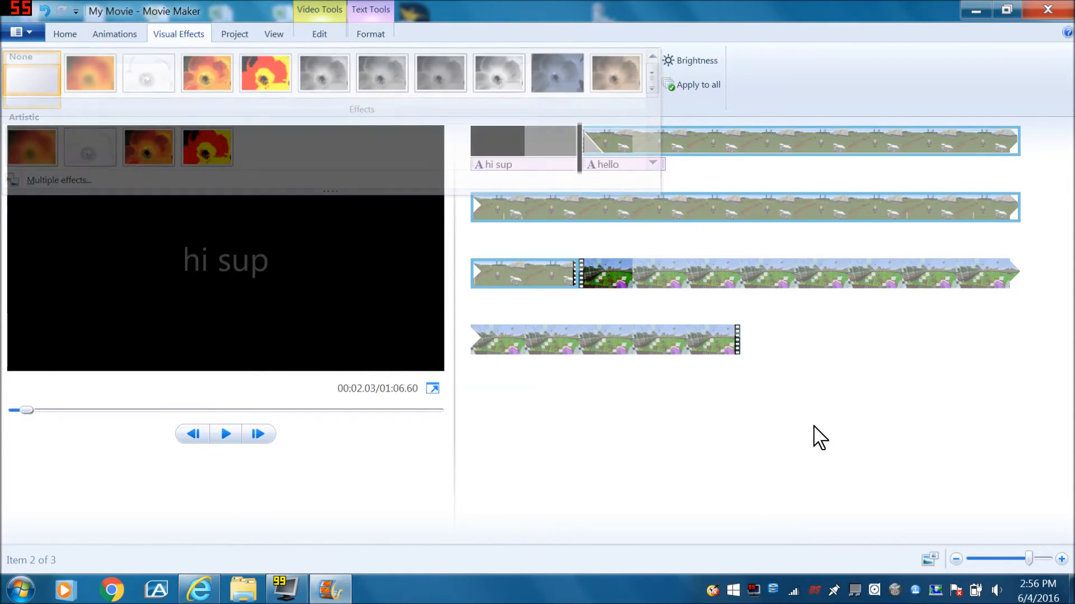
Look over the project's audio and aspect ratio options, and try zooming the timeline's time scale out and in
{"action": "left_click", "coordinate": [232, 39]}
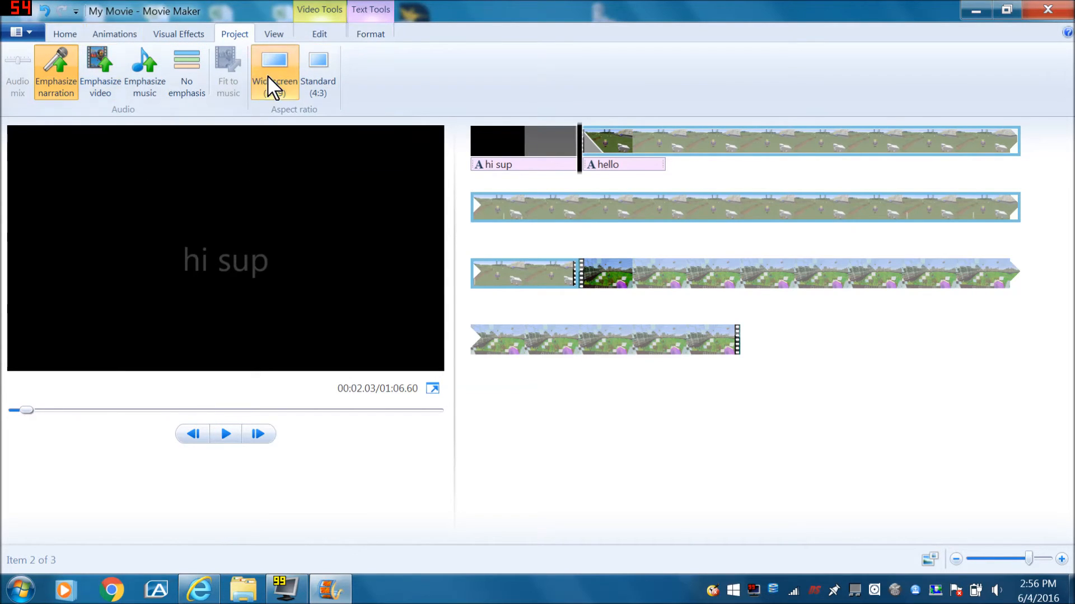
{"action": "left_click", "coordinate": [277, 34]}
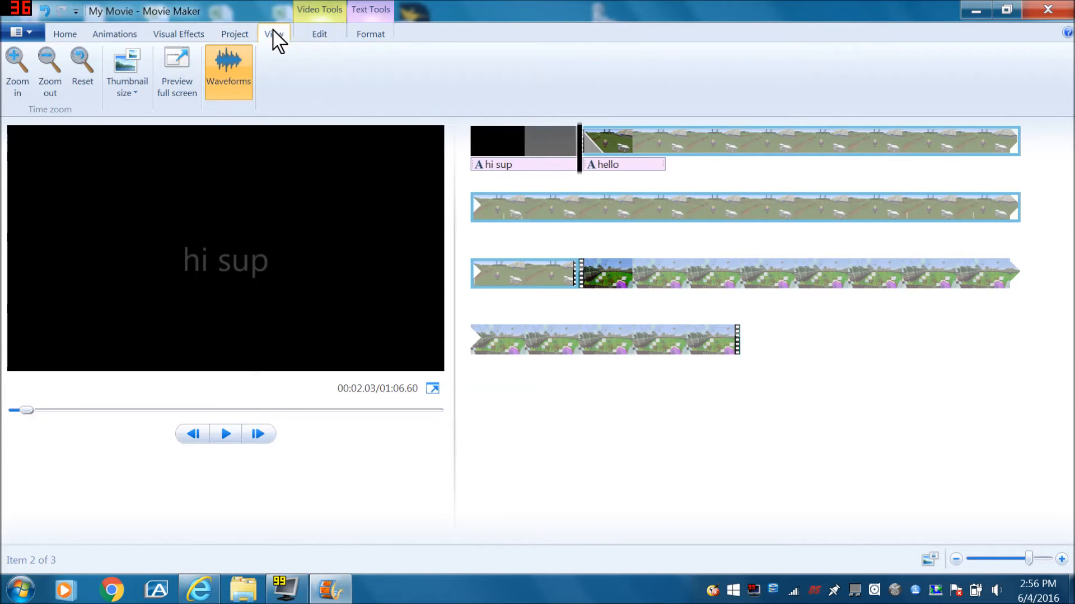
{"action": "left_click", "coordinate": [227, 435]}
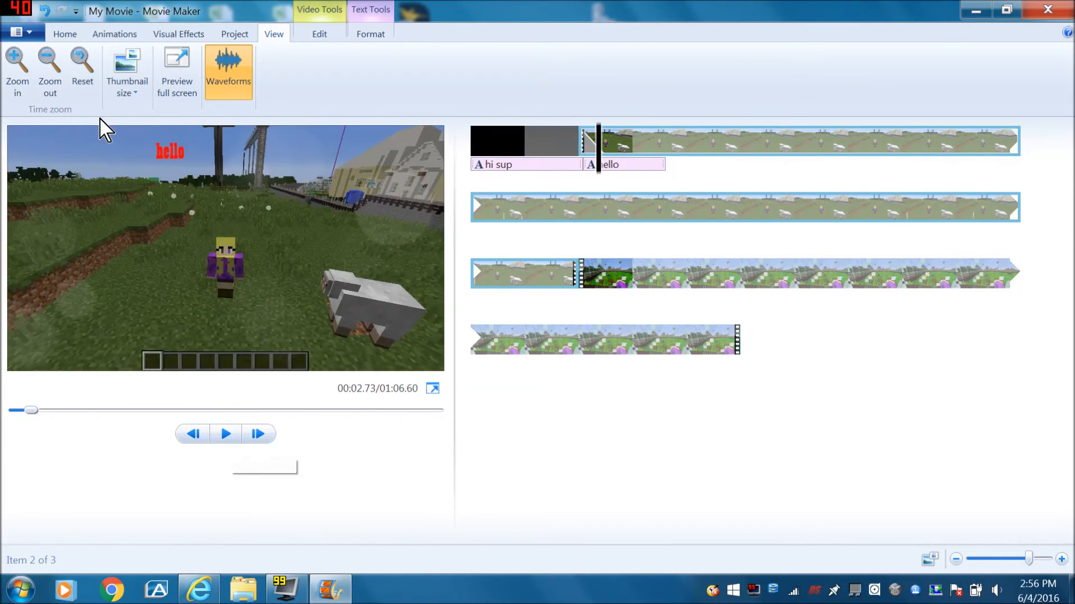
{"action": "left_click", "coordinate": [55, 84]}
{"action": "left_click", "coordinate": [28, 89]}
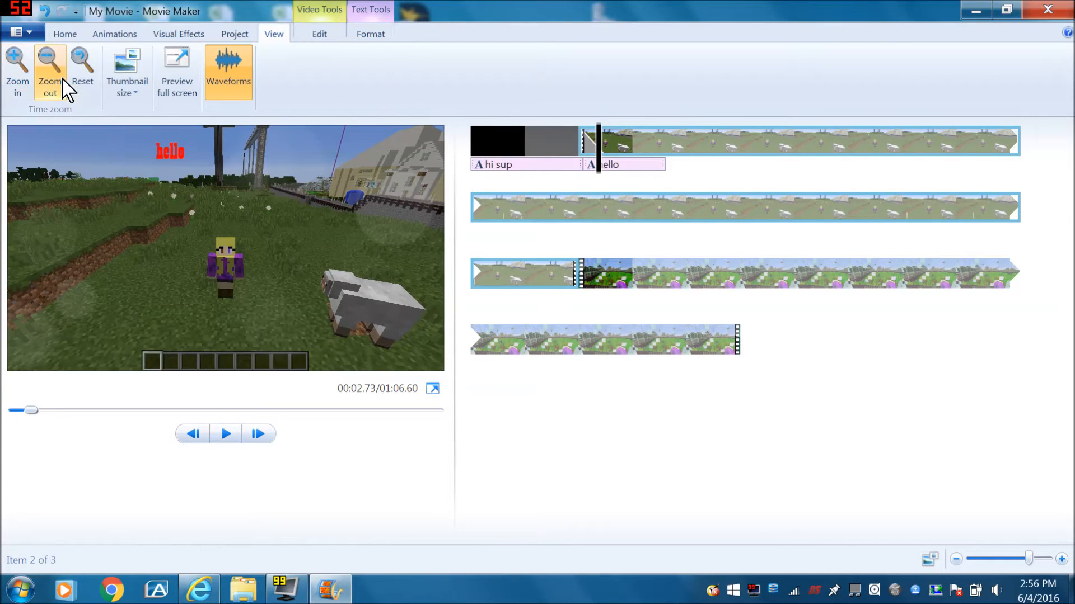
{"action": "left_click", "coordinate": [51, 85]}
{"action": "left_click", "coordinate": [50, 85]}
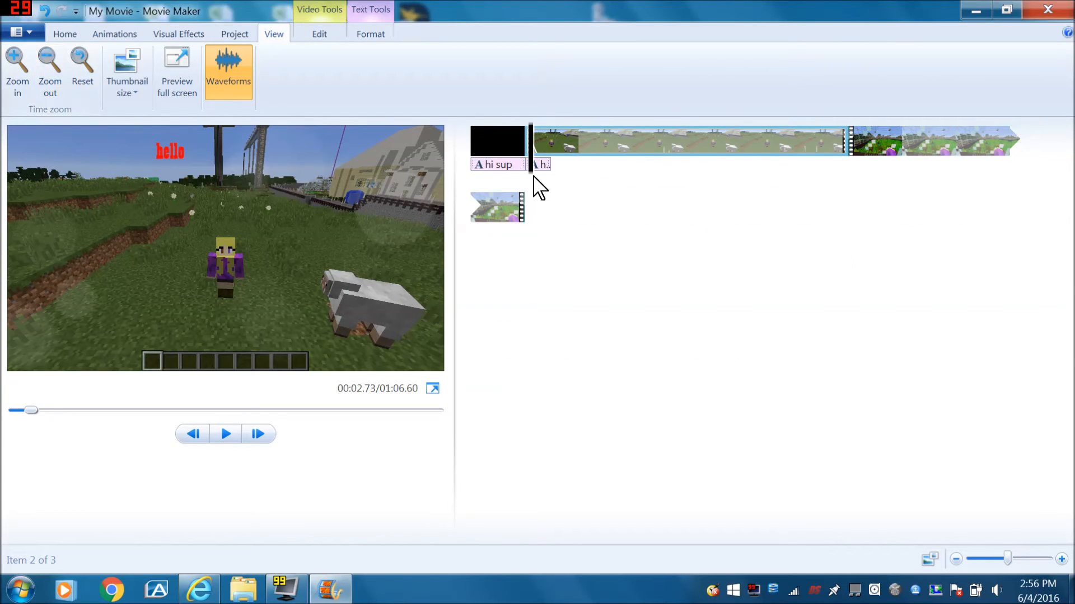
{"action": "left_click", "coordinate": [28, 67]}
{"action": "left_click", "coordinate": [28, 67]}
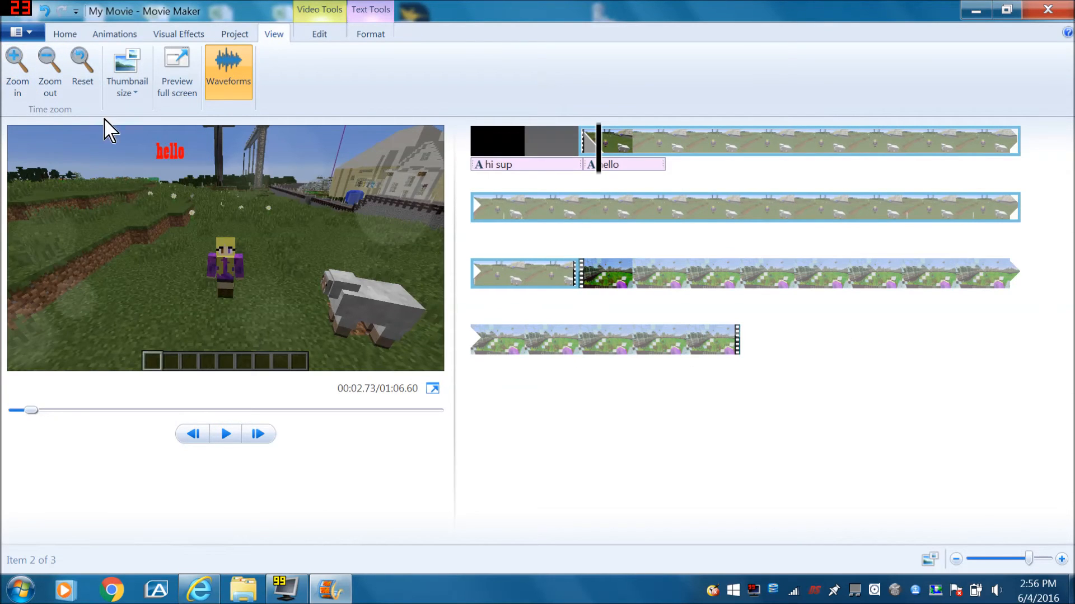
{"action": "left_click", "coordinate": [17, 67]}
{"action": "left_click", "coordinate": [18, 70]}
{"action": "left_click", "coordinate": [54, 88]}
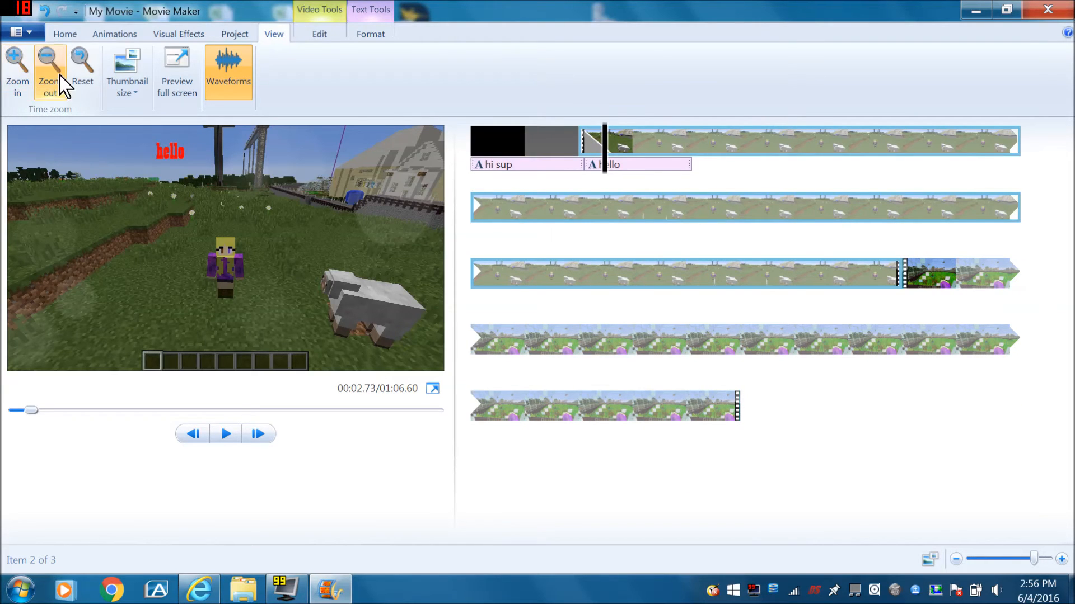
Set the first gameplay clip's video volume to about the middle of its range
{"action": "left_click", "coordinate": [316, 11]}
{"action": "left_click", "coordinate": [371, 10]}
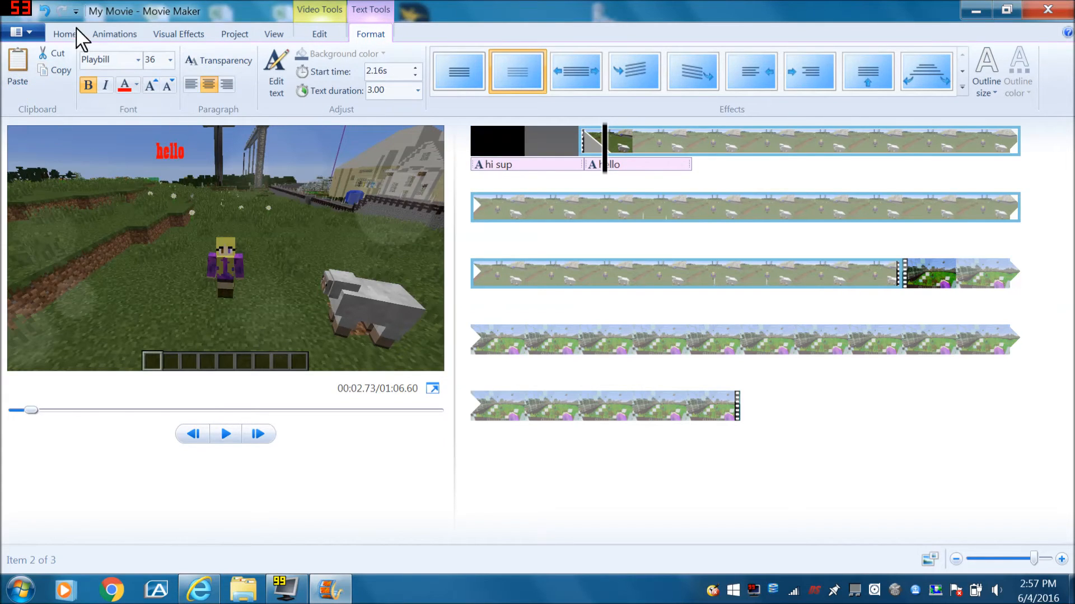
{"action": "left_click", "coordinate": [313, 17]}
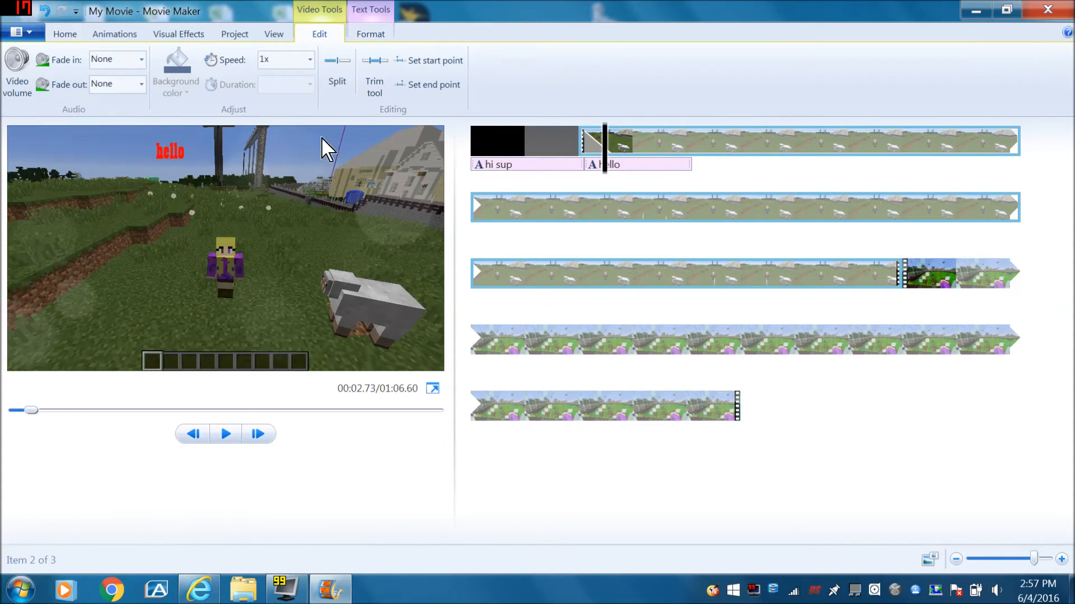
{"action": "left_click", "coordinate": [23, 92]}
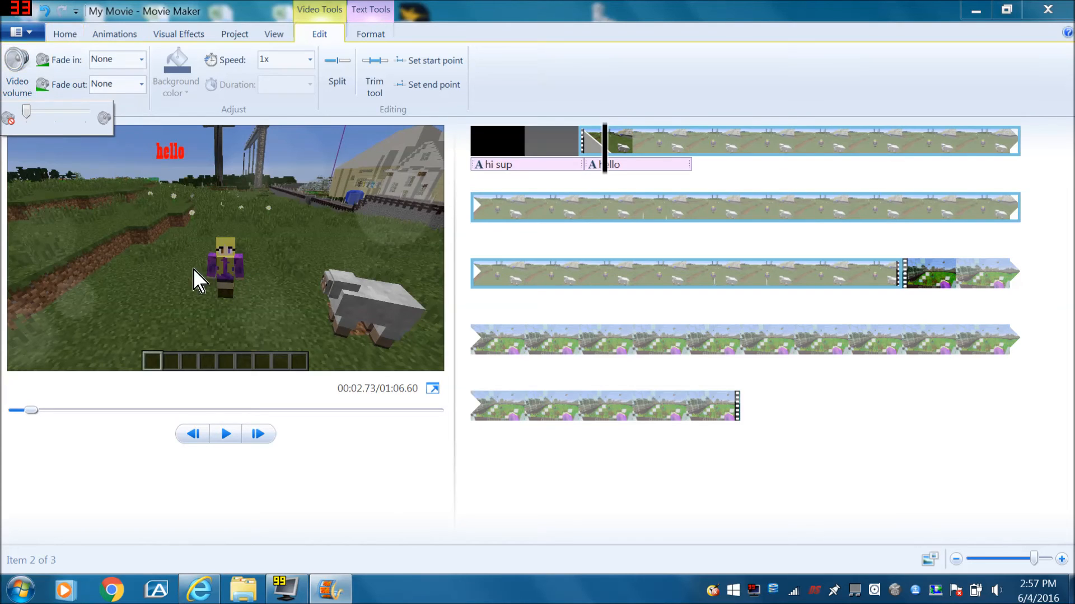
{"action": "left_click", "coordinate": [52, 113]}
{"action": "left_click", "coordinate": [91, 114]}
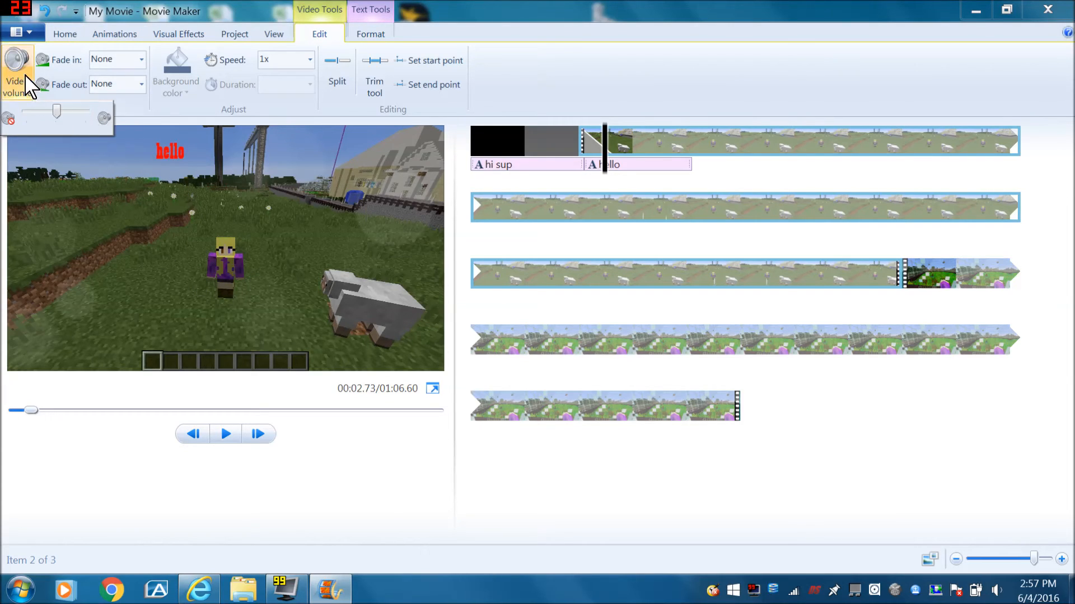
Look over the audio fade in and fade out choices for the first gameplay clip, leaving both at None
{"action": "left_click", "coordinate": [140, 61]}
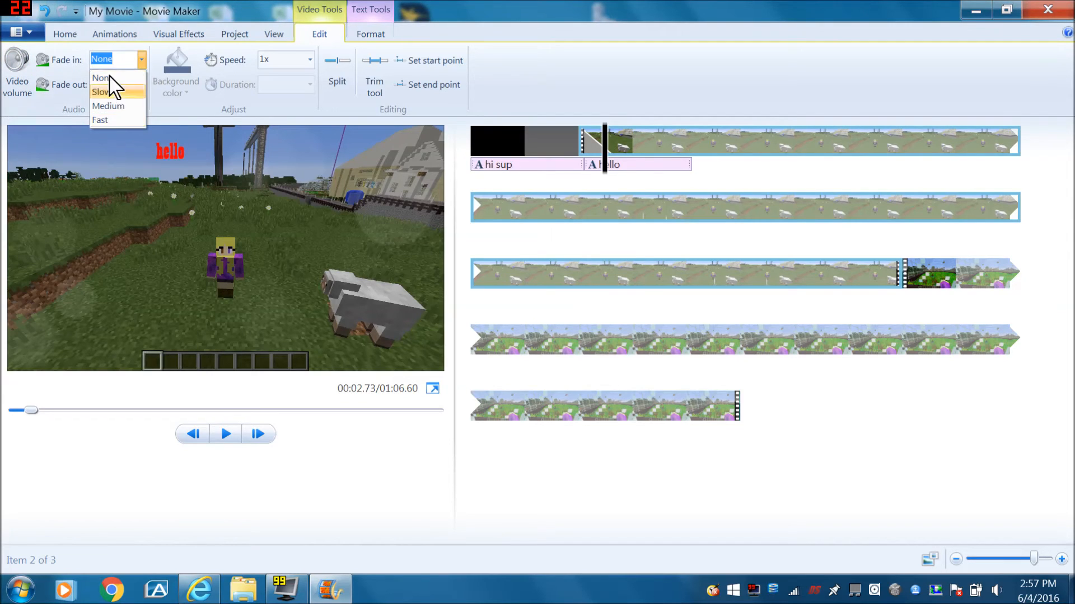
{"action": "left_click", "coordinate": [140, 60]}
{"action": "left_click", "coordinate": [141, 60]}
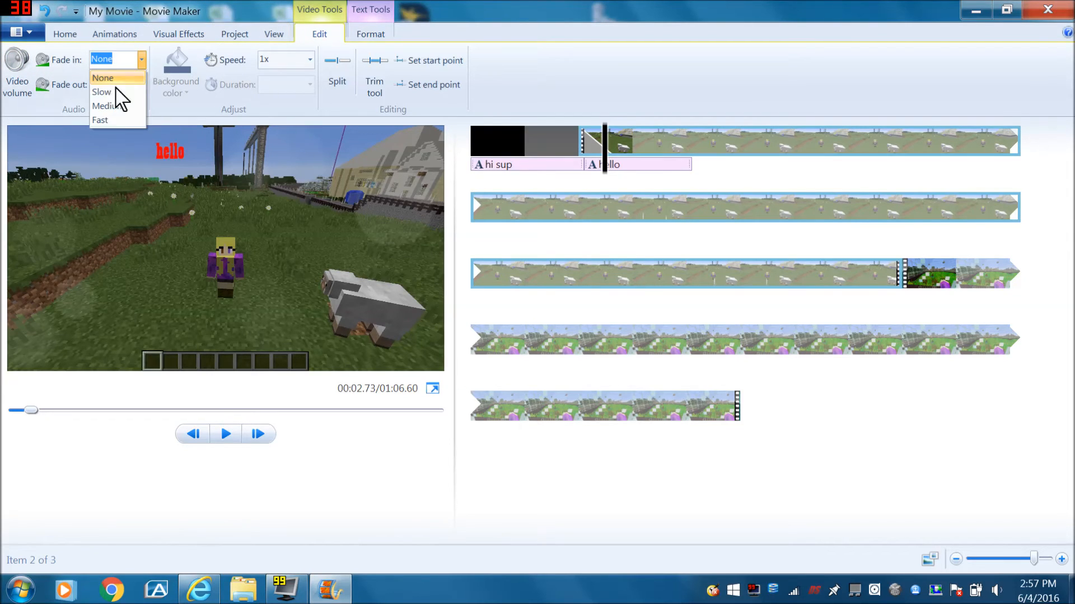
{"action": "left_click", "coordinate": [139, 61]}
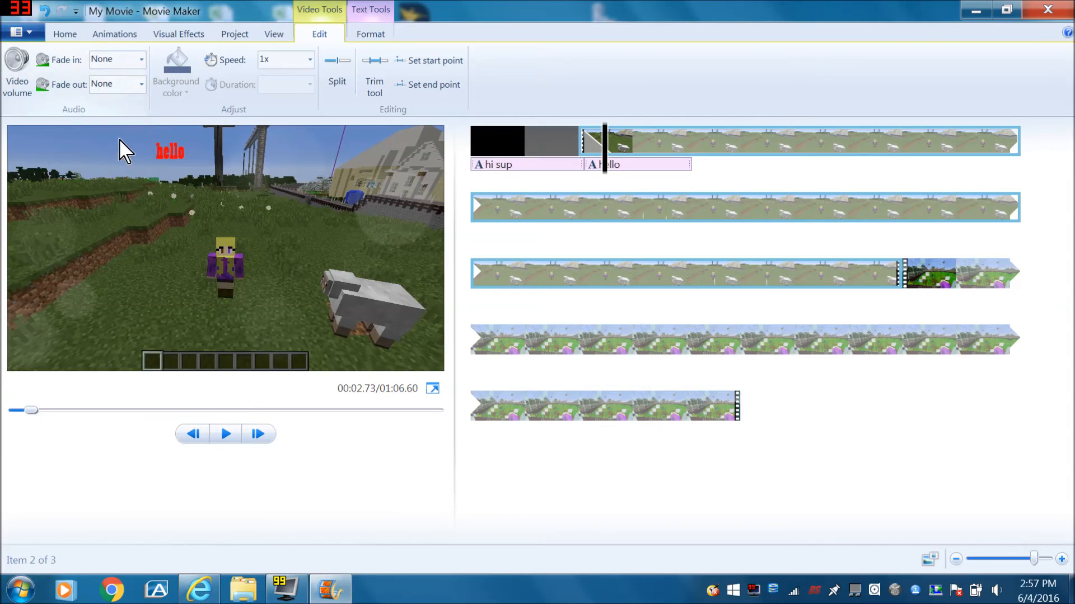
{"action": "left_click", "coordinate": [141, 84]}
{"action": "left_click", "coordinate": [140, 84]}
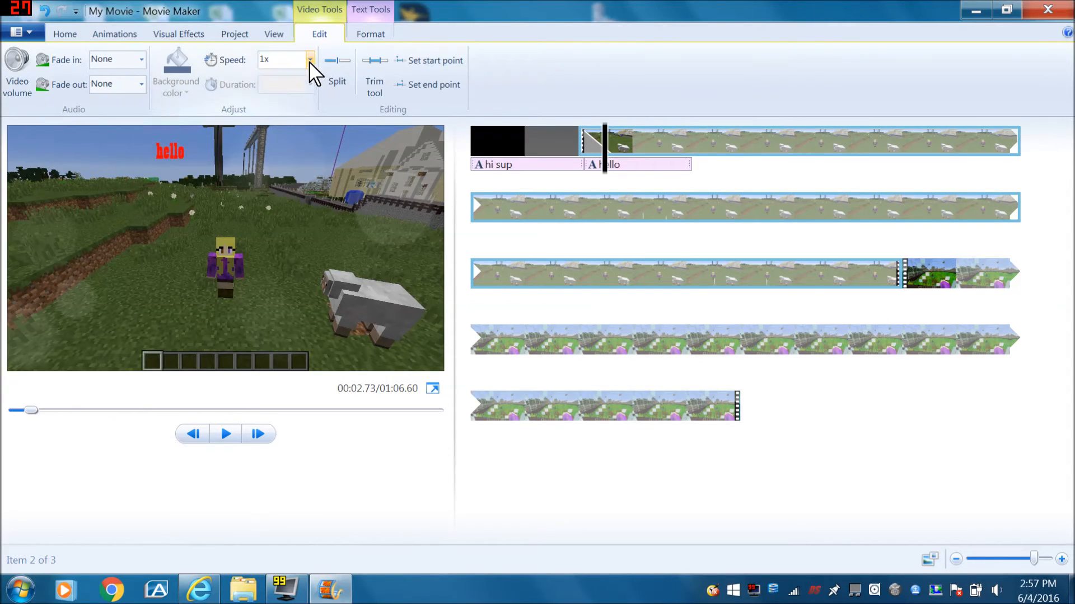
Try the first gameplay clip at 64x speed with a short playback, and at 2x speed
{"action": "left_click", "coordinate": [310, 61]}
{"action": "left_click", "coordinate": [287, 245]}
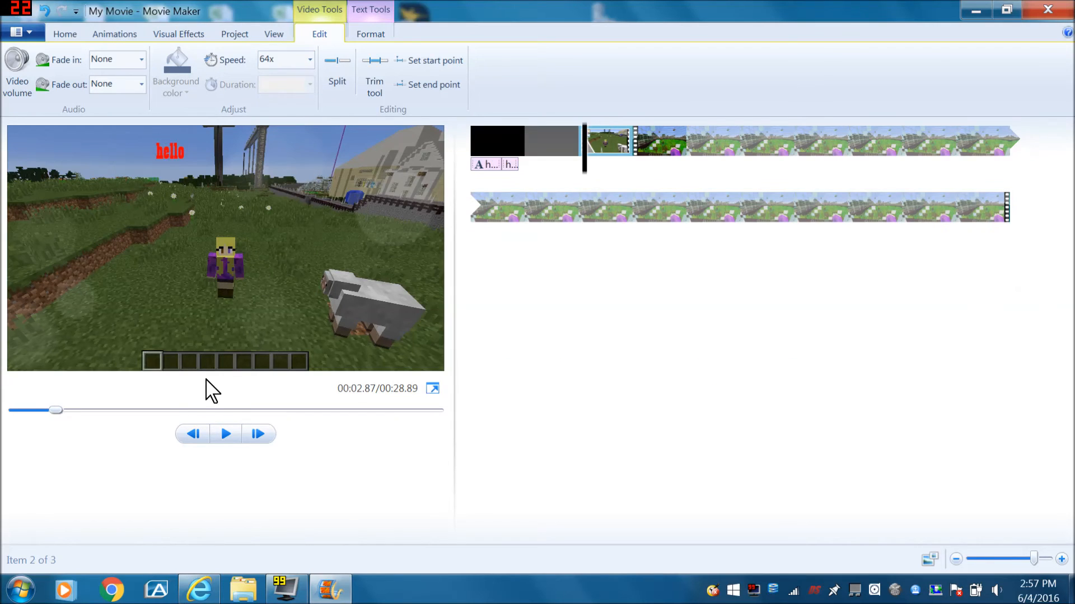
{"action": "left_click", "coordinate": [231, 438]}
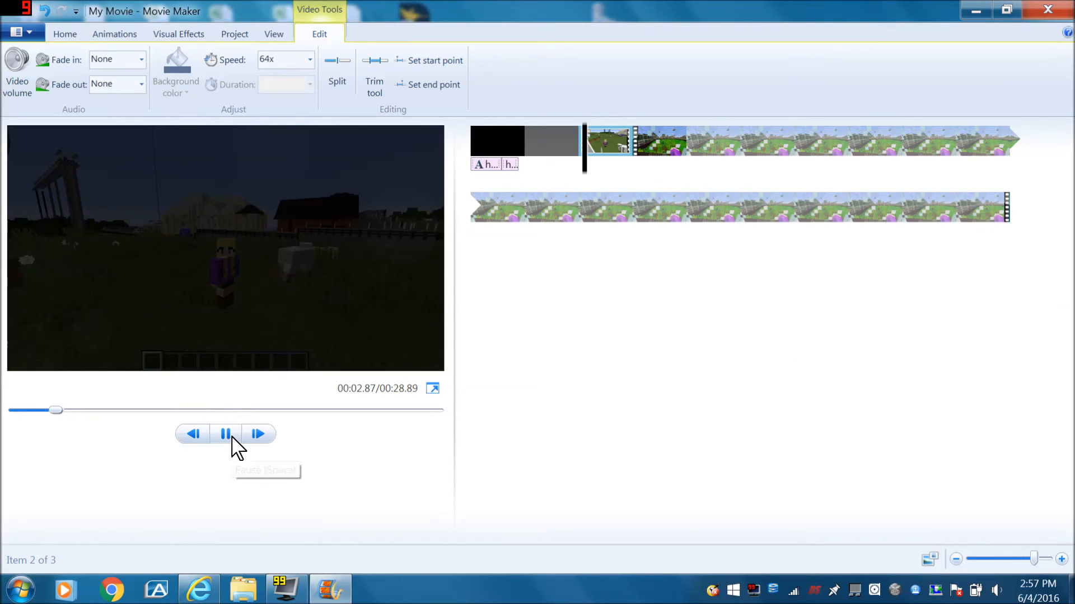
{"action": "left_click", "coordinate": [309, 60]}
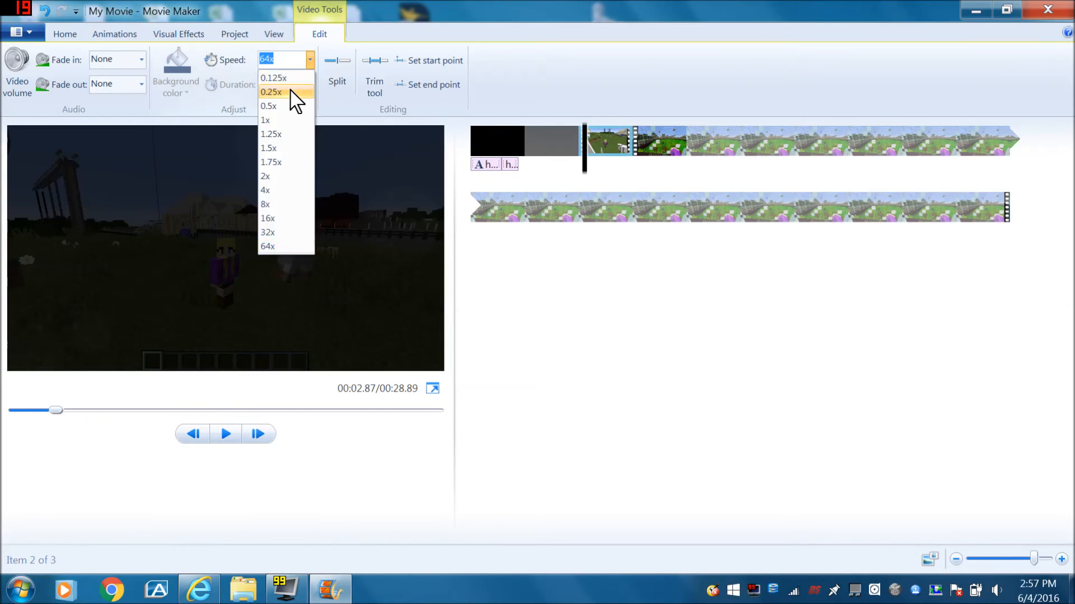
{"action": "left_click", "coordinate": [288, 176]}
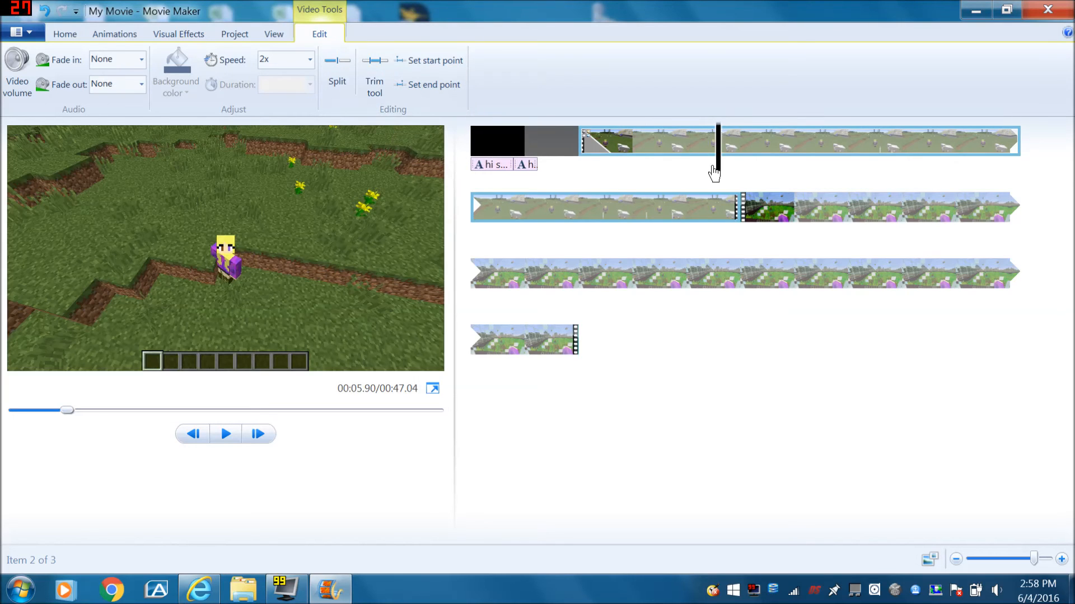
Set the first gameplay clip's speed to 1x and split the clip at the 00:09.87 mark
{"action": "mouse_move", "coordinate": [715, 167]}
{"action": "left_mouse_down"}
{"action": "mouse_move", "coordinate": [670, 161]}
{"action": "mouse_move", "coordinate": [719, 160]}
{"action": "left_mouse_up"}
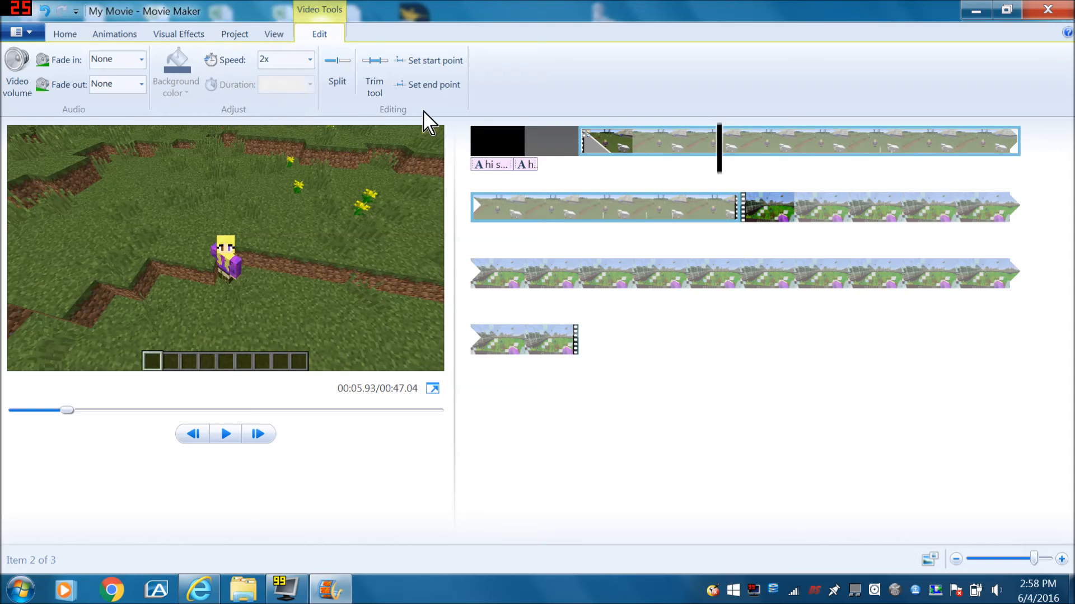
{"action": "left_click", "coordinate": [310, 60]}
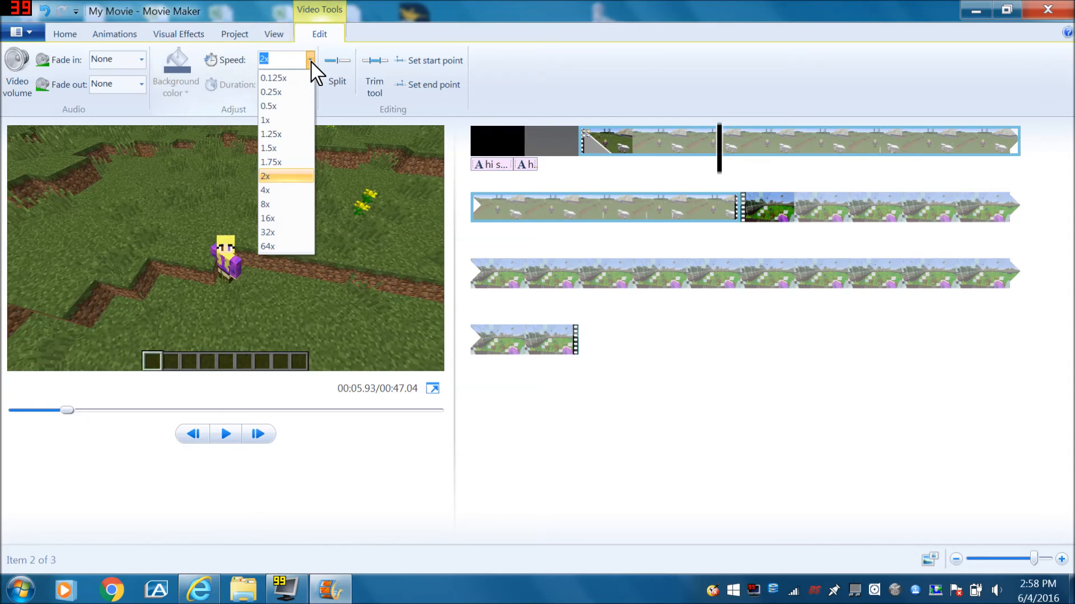
{"action": "left_click", "coordinate": [283, 122]}
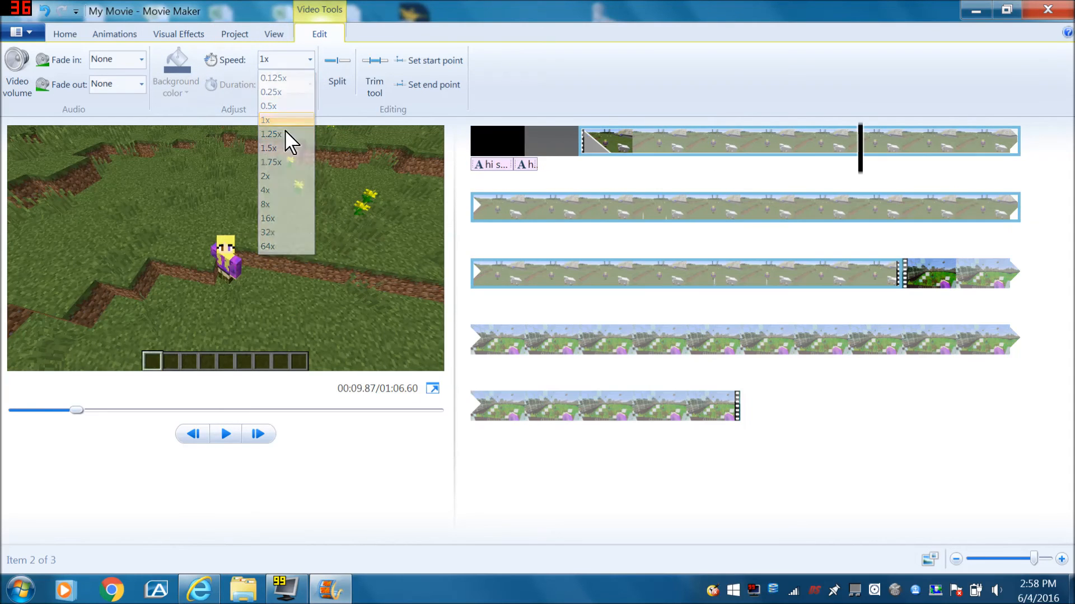
{"action": "left_click", "coordinate": [337, 80]}
Split the latter part of the first gameplay clip again at the 00:16.77 mark
{"action": "left_click", "coordinate": [760, 134]}
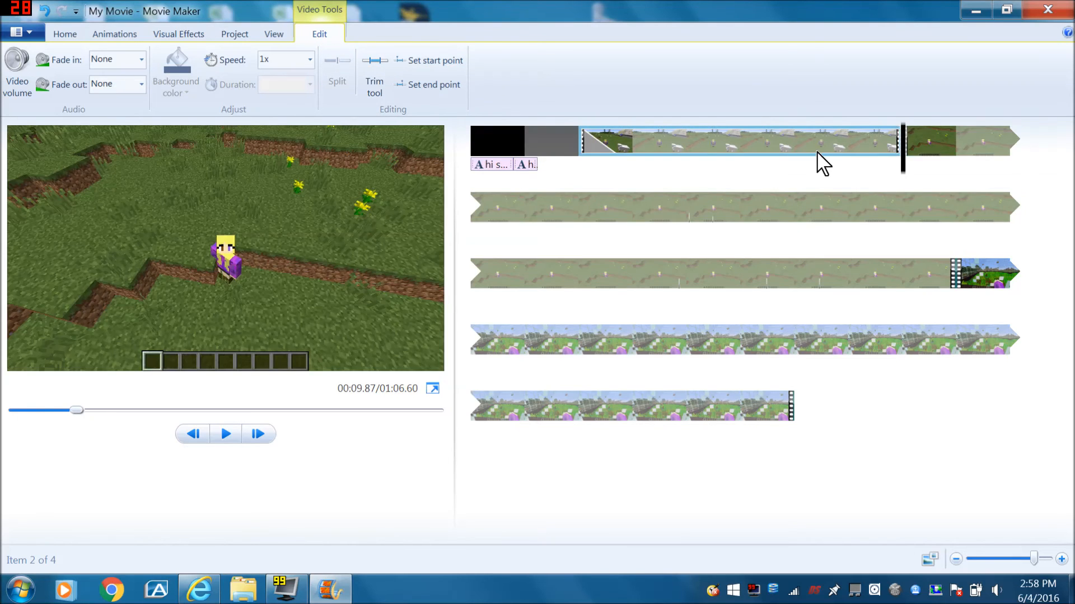
{"action": "left_click", "coordinate": [963, 159]}
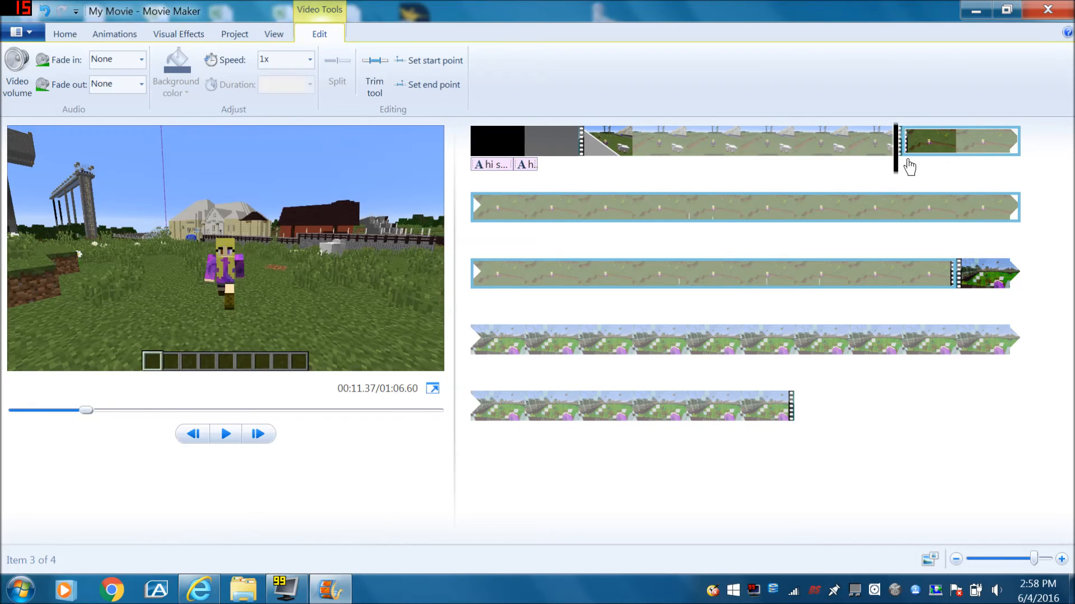
{"action": "left_click", "coordinate": [614, 210]}
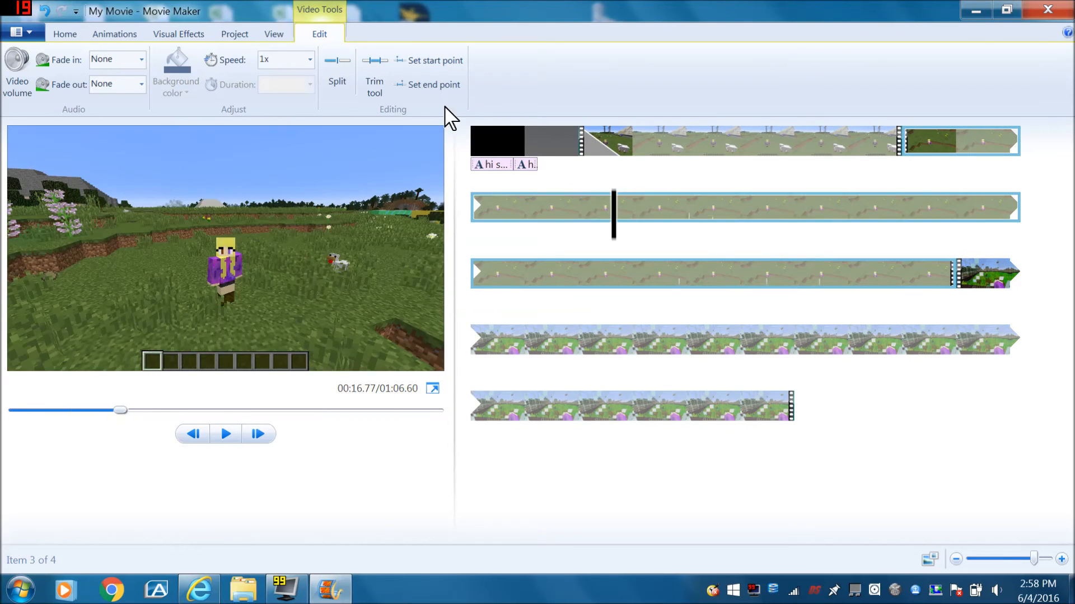
{"action": "left_click", "coordinate": [350, 89]}
Remove the short middle piece of the first gameplay clip, between the two splits
{"action": "left_click", "coordinate": [952, 158]}
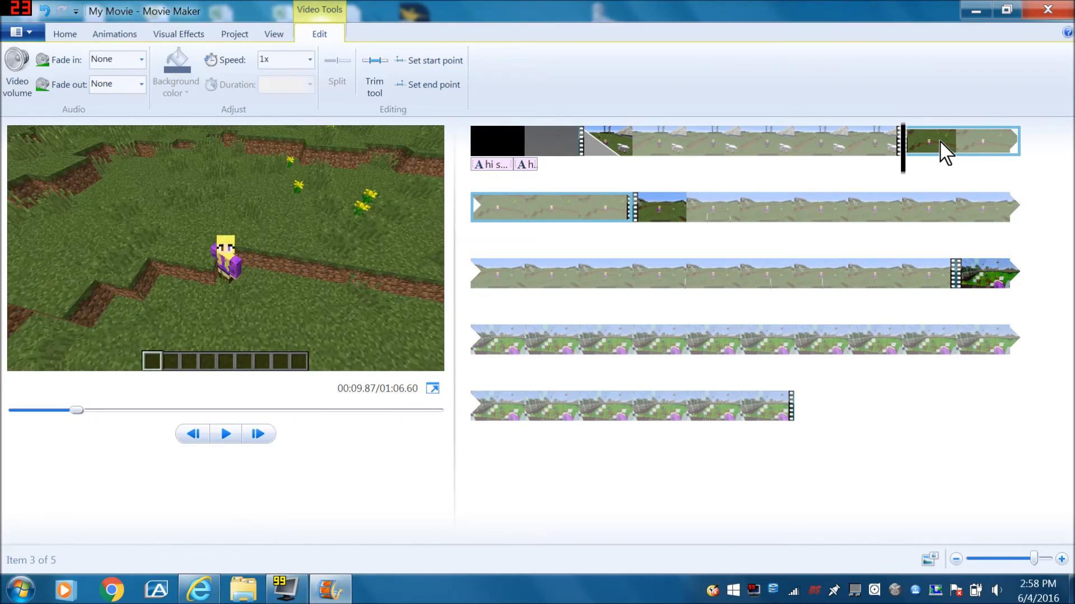
{"action": "right_click", "coordinate": [941, 149]}
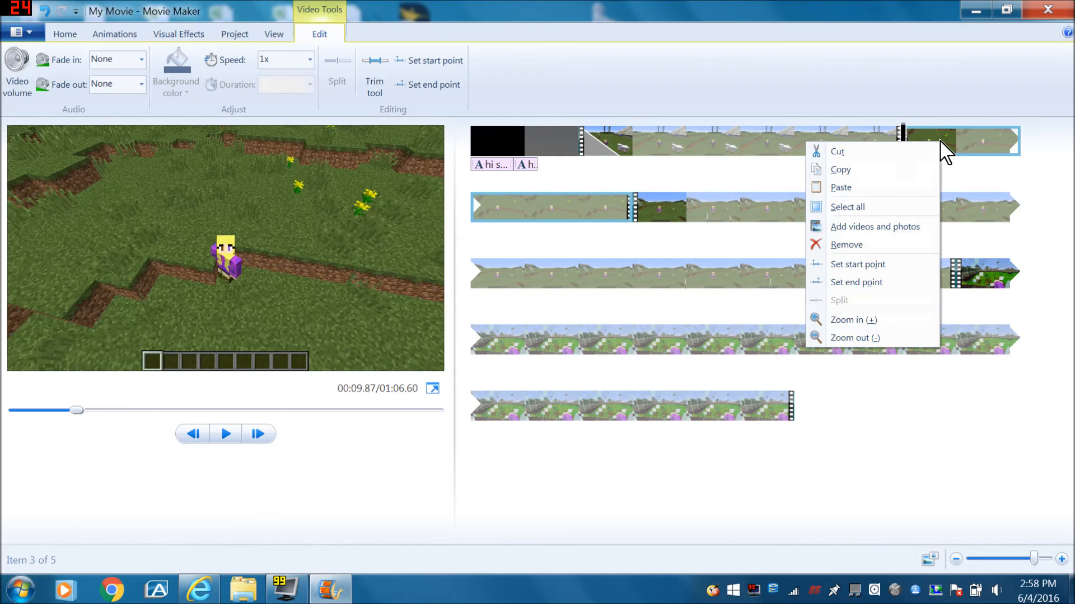
{"action": "left_click", "coordinate": [861, 246]}
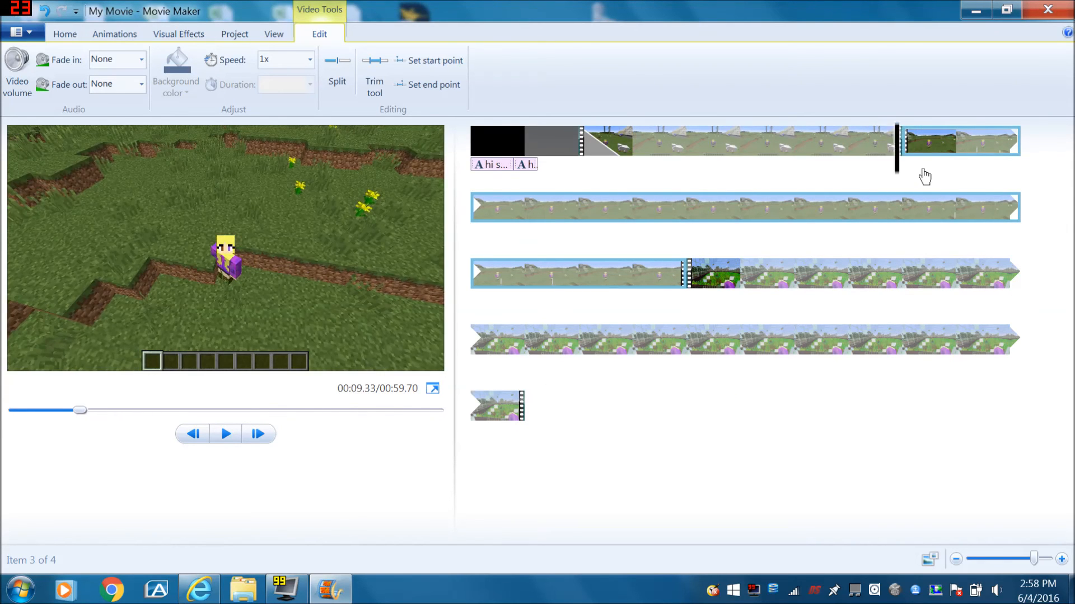
Set the start point of the first gameplay clip's remaining second piece at the 00:11.77 mark
{"action": "left_click", "coordinate": [894, 164]}
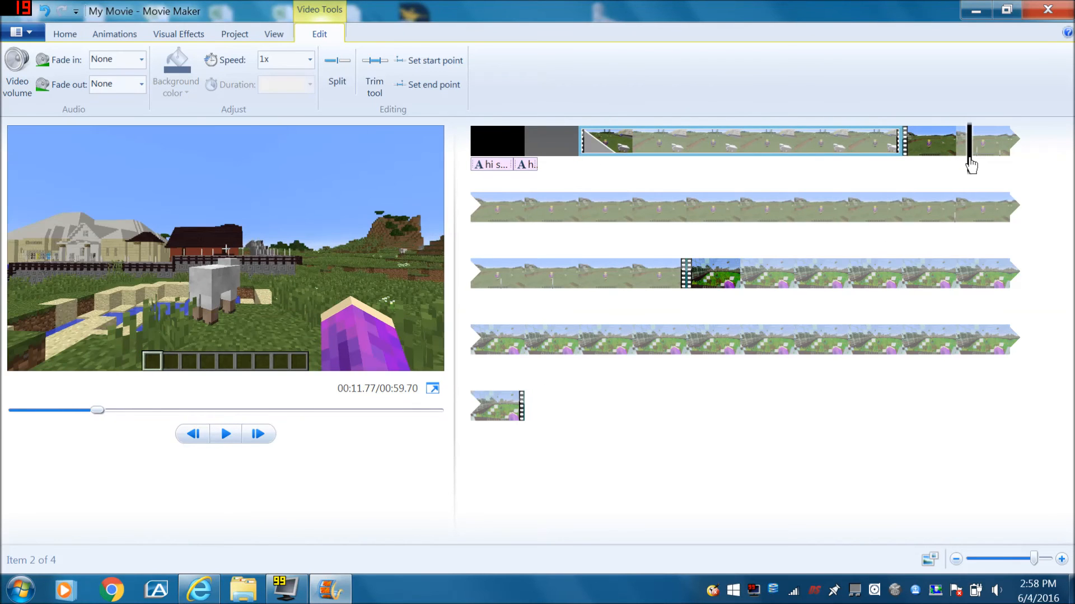
{"action": "left_click", "coordinate": [970, 161]}
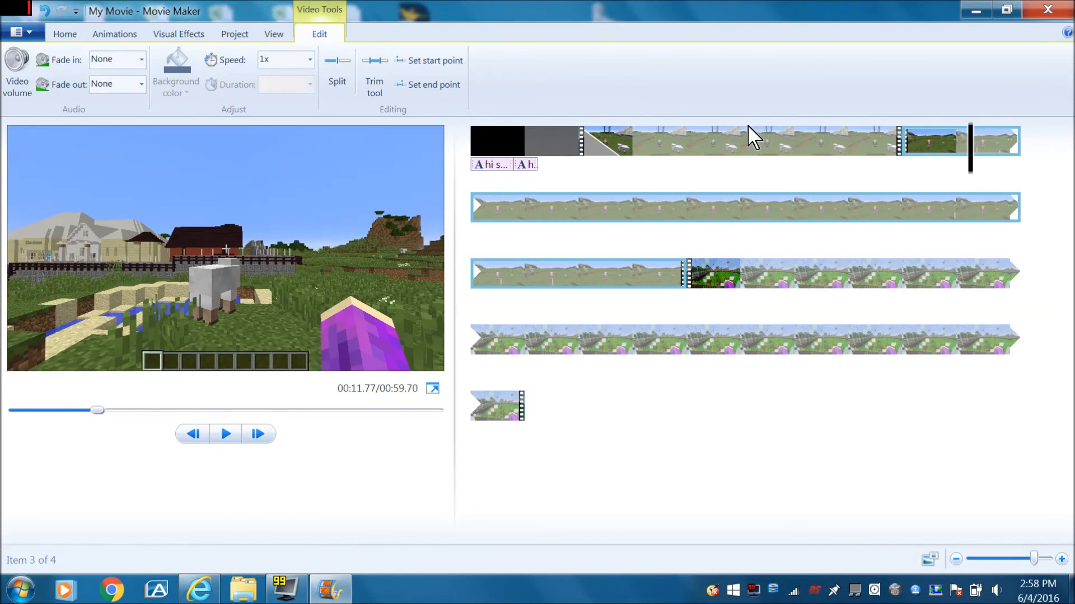
{"action": "left_click", "coordinate": [447, 62]}
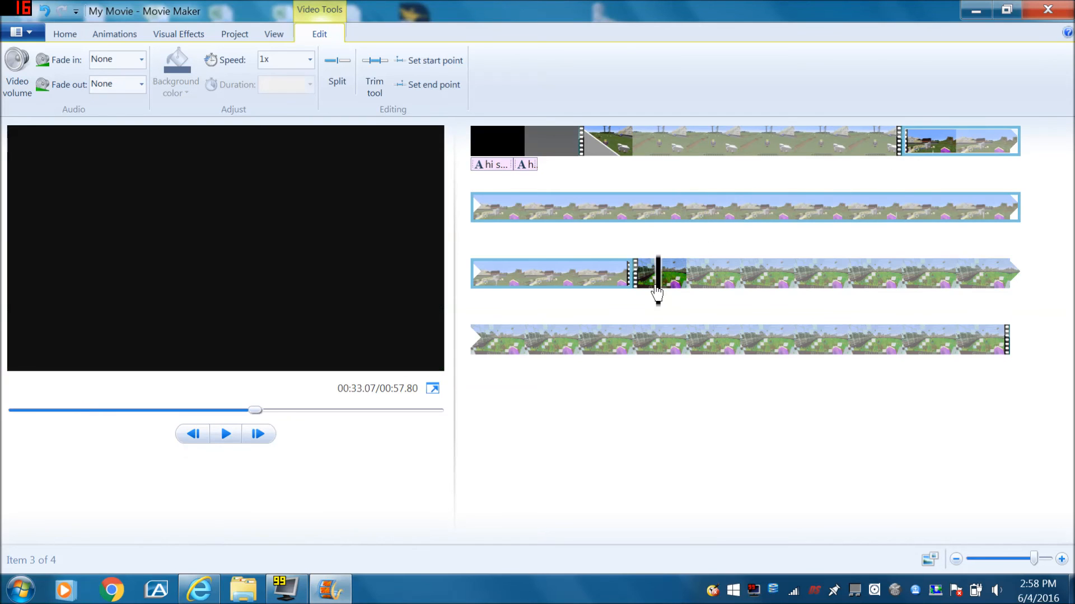
Play the beginning of the second gameplay clip and set its start point at the 00:34.87 mark
{"action": "left_click", "coordinate": [633, 282]}
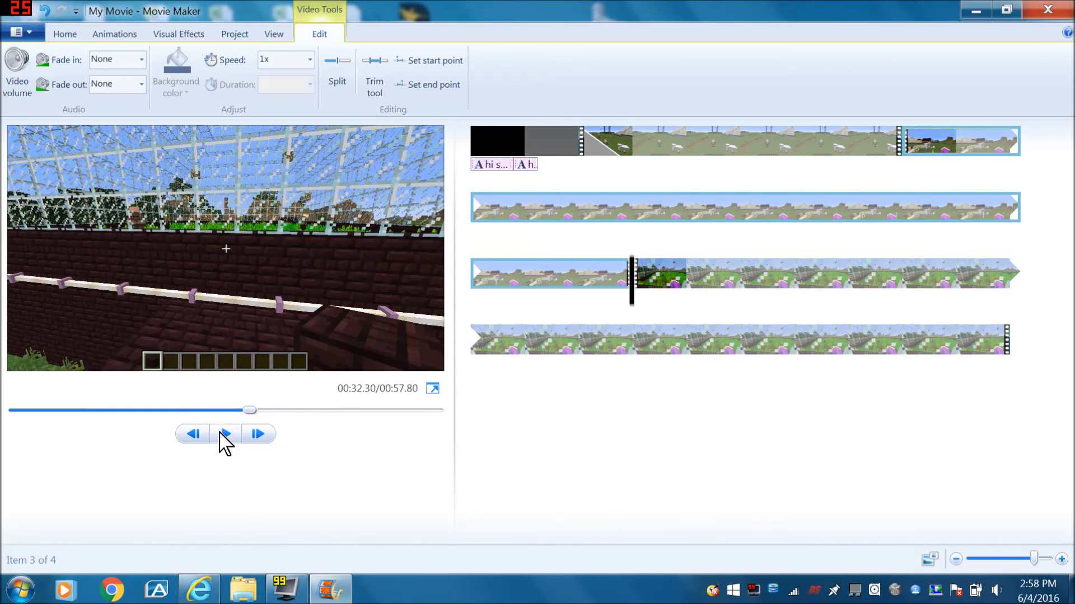
{"action": "left_click", "coordinate": [221, 435]}
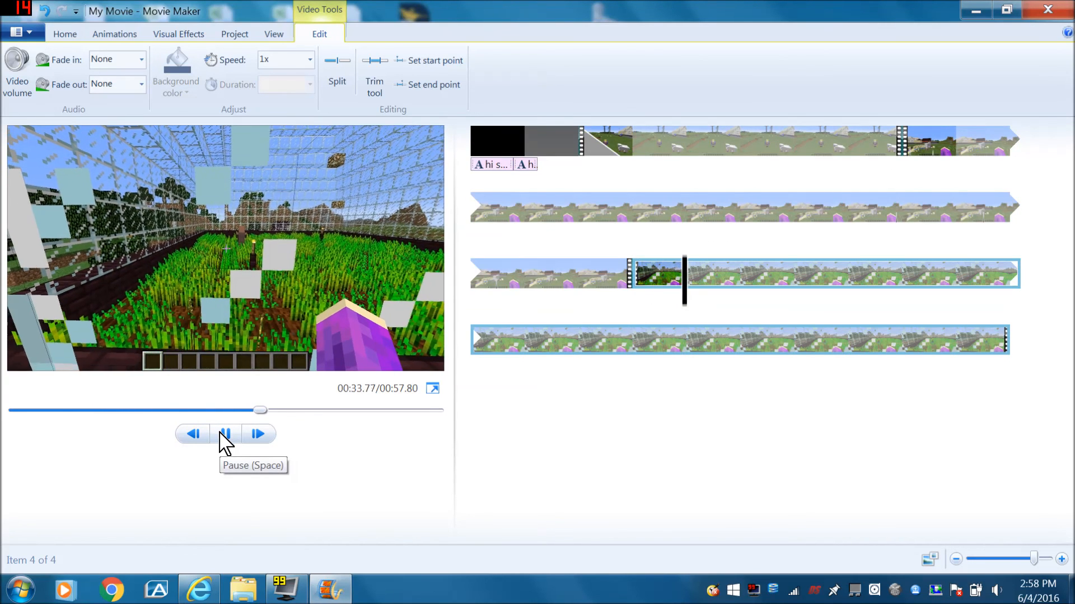
{"action": "left_click", "coordinate": [221, 435]}
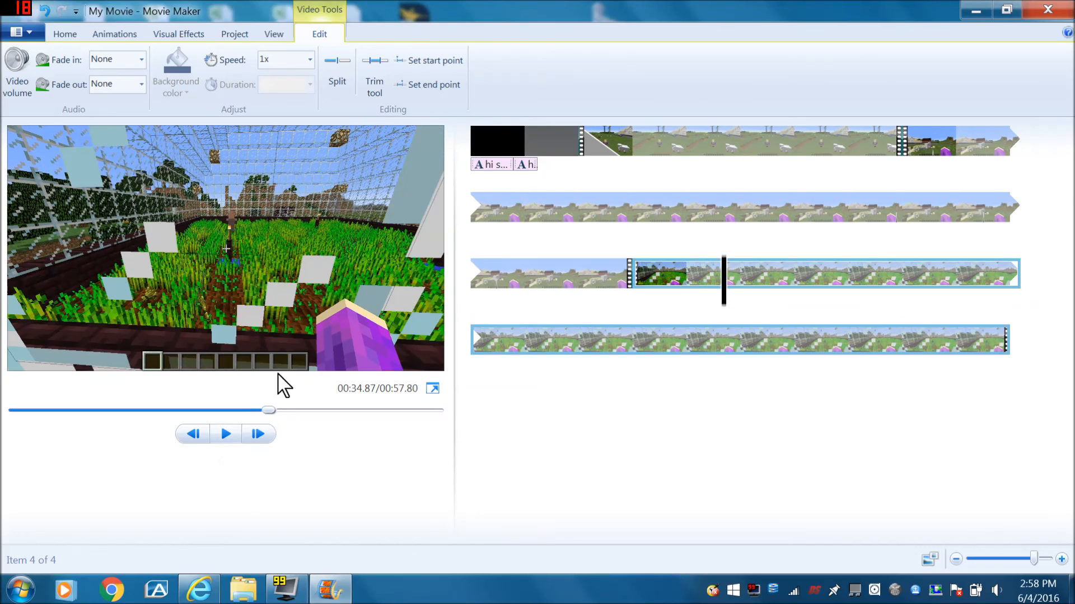
{"action": "left_click", "coordinate": [455, 89]}
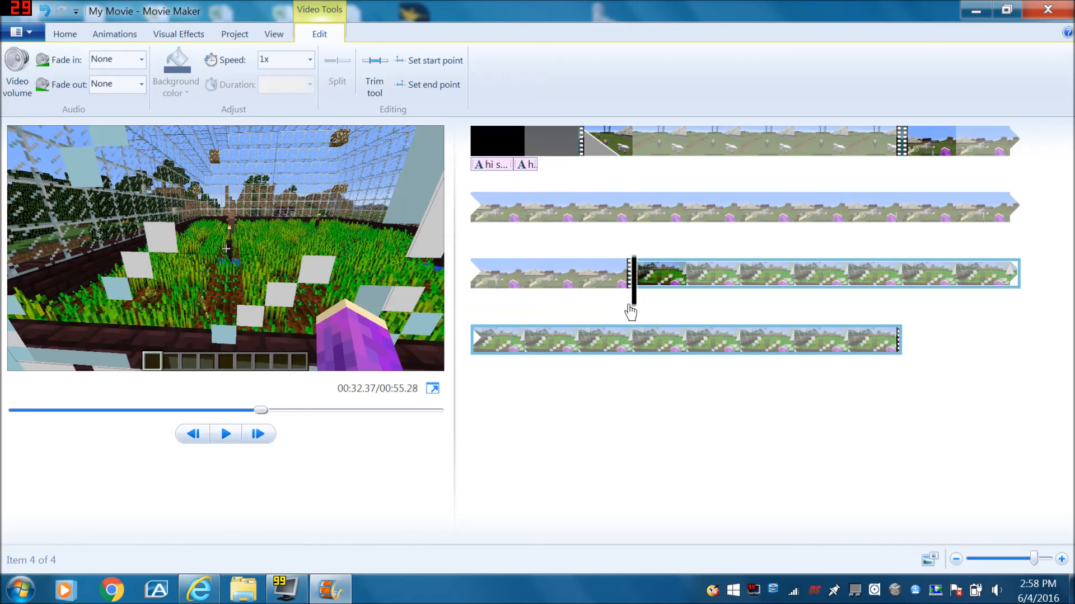
Set the end point of the second gameplay clip at the 00:53.30 mark
{"action": "left_click_drag", "start_coordinate": [629, 306], "coordinate": [834, 363]}
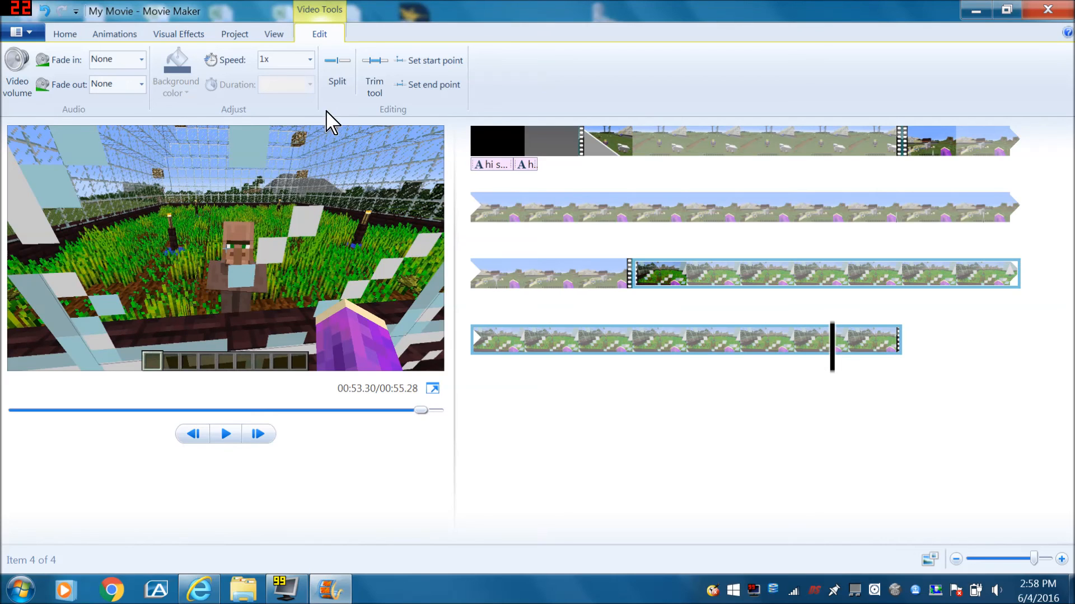
{"action": "left_click", "coordinate": [343, 84]}
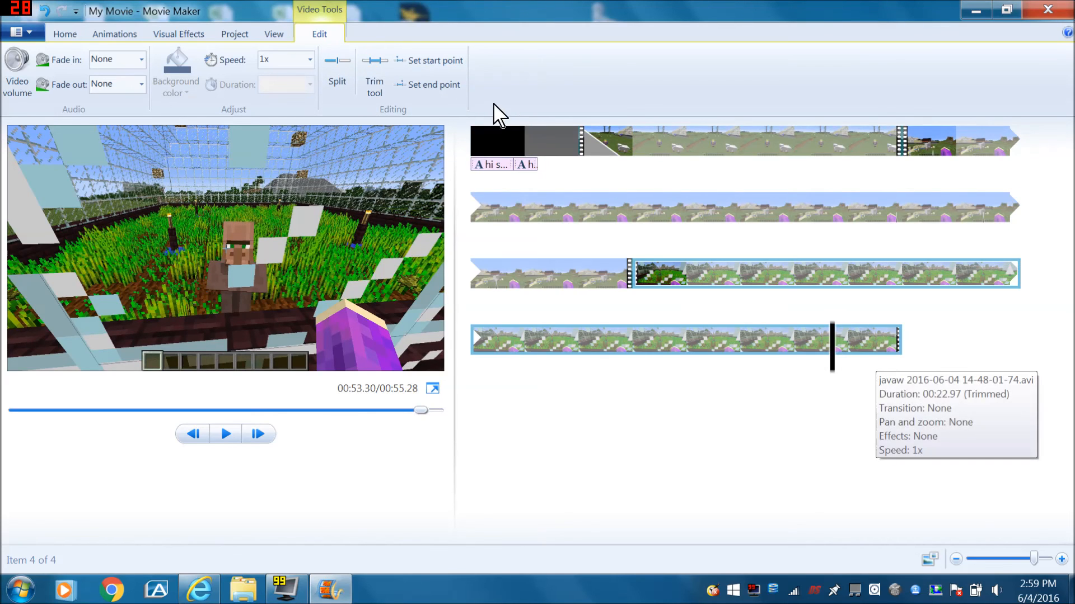
{"action": "left_click", "coordinate": [441, 90]}
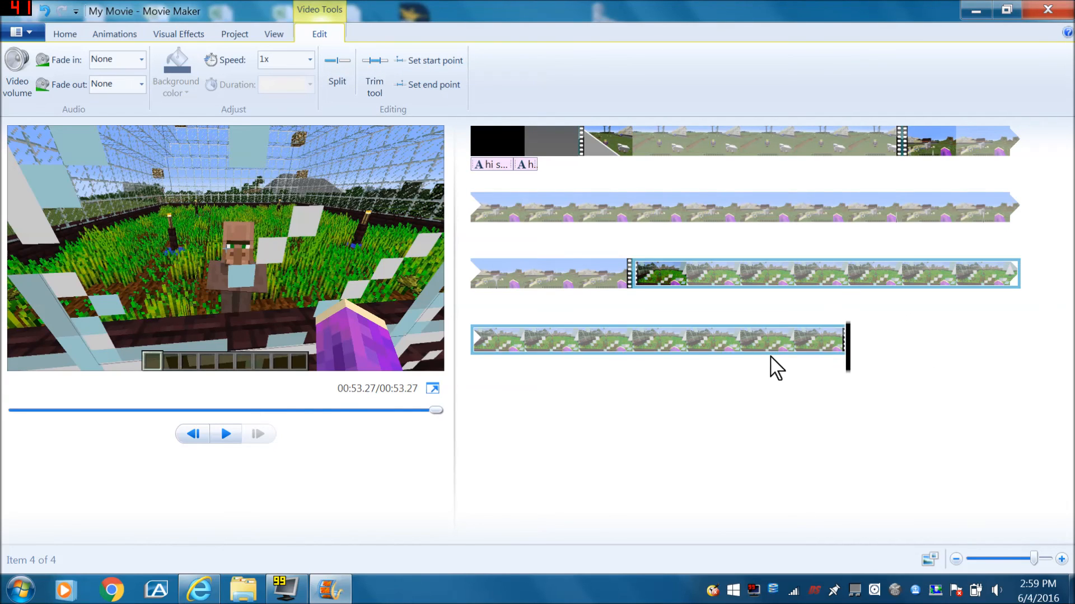
Look over the output settings for saving the movie and the commands for creating, opening and saving projects
{"action": "left_click", "coordinate": [472, 142]}
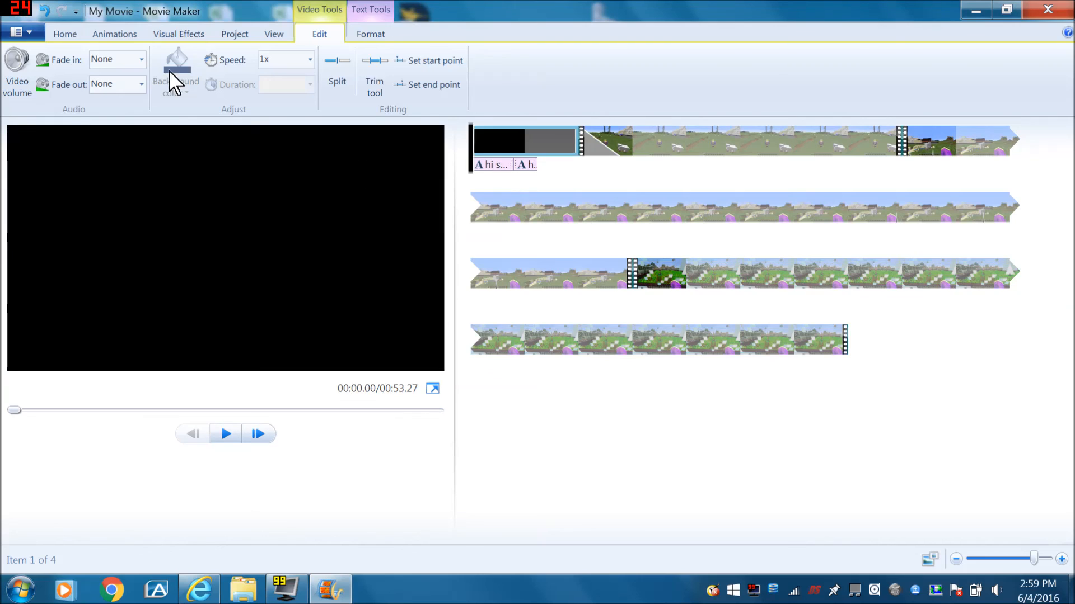
{"action": "left_click", "coordinate": [72, 37]}
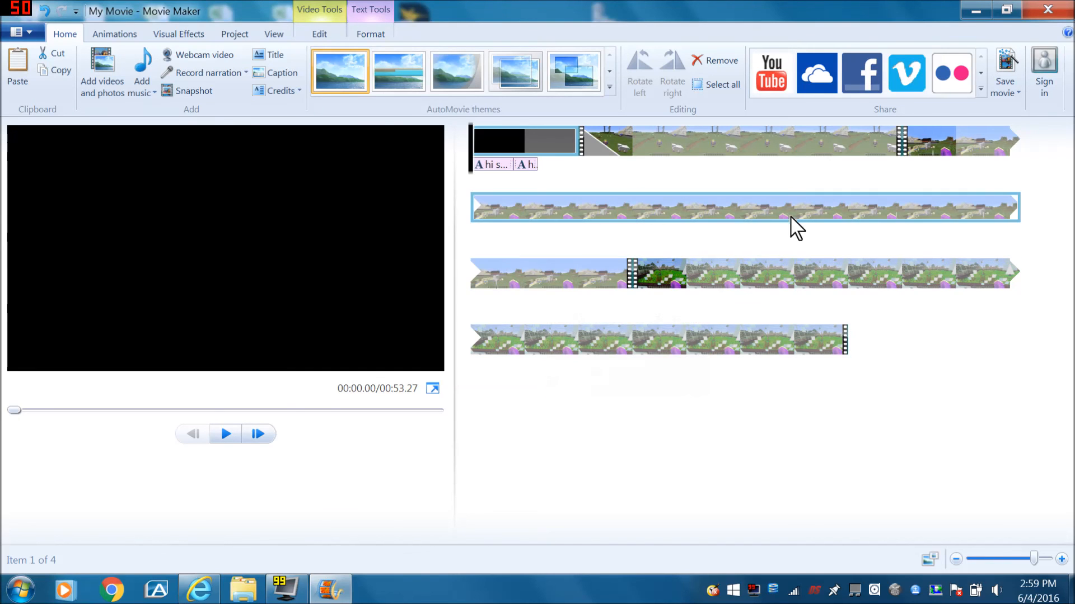
{"action": "left_click", "coordinate": [1013, 93]}
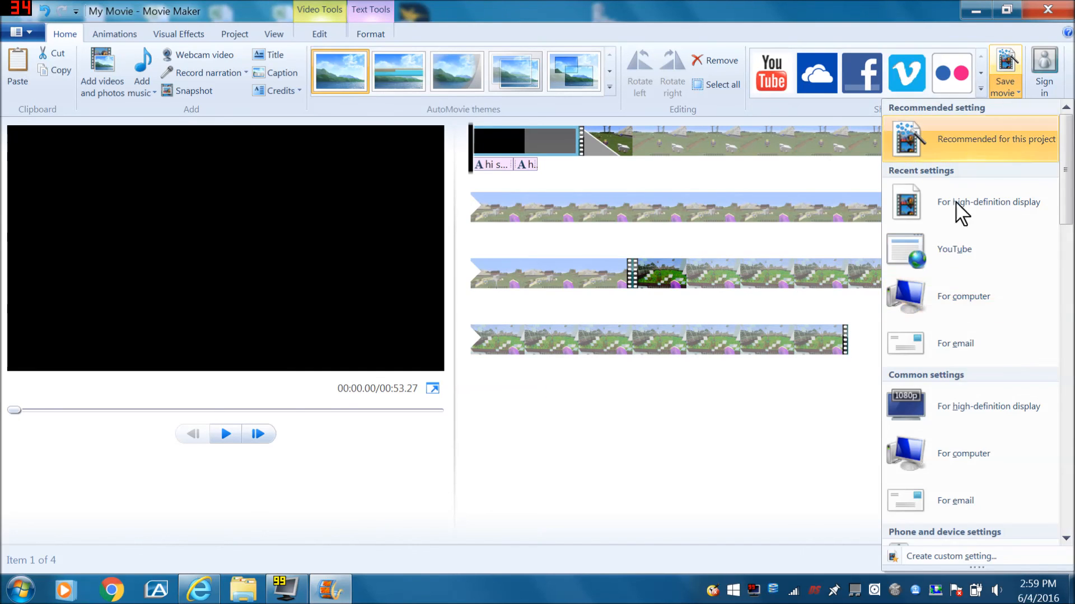
{"action": "left_click", "coordinate": [723, 435]}
{"action": "left_click", "coordinate": [1016, 87]}
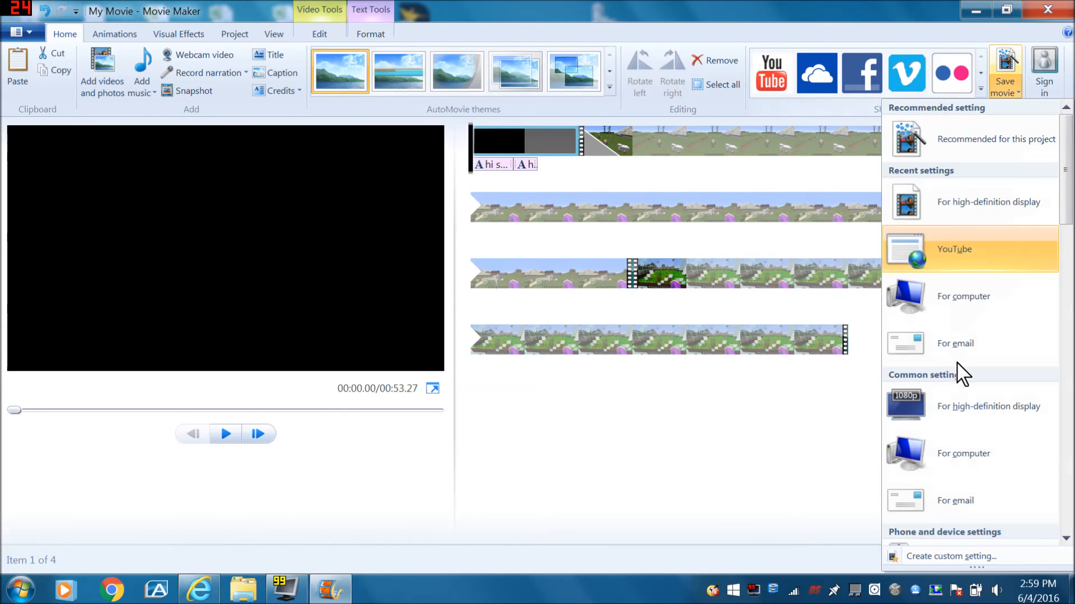
{"action": "left_click", "coordinate": [970, 215]}
{"action": "left_click", "coordinate": [507, 11]}
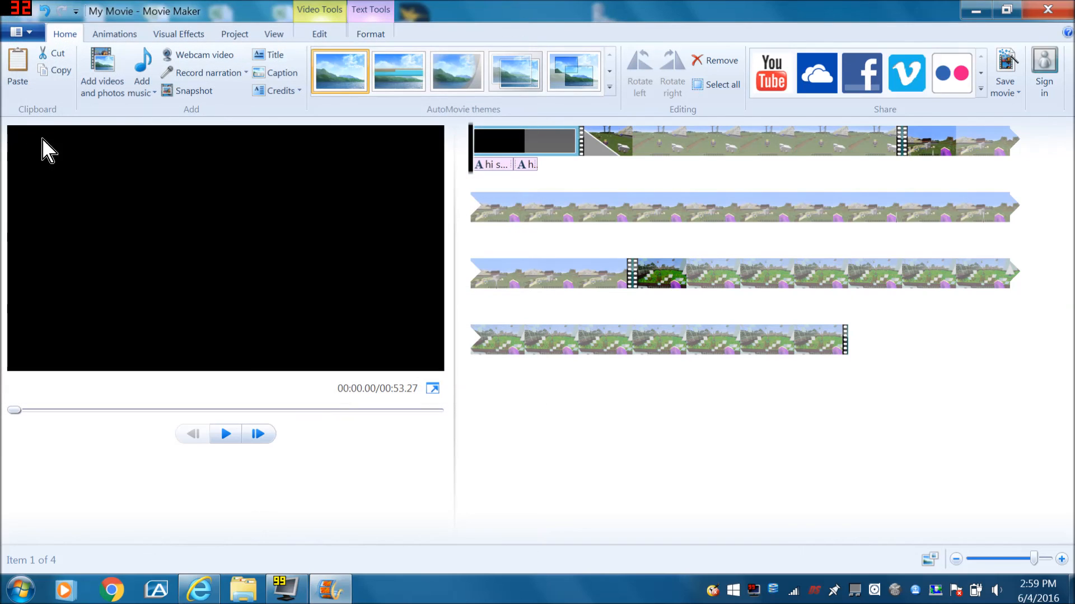
{"action": "left_click", "coordinate": [25, 32]}
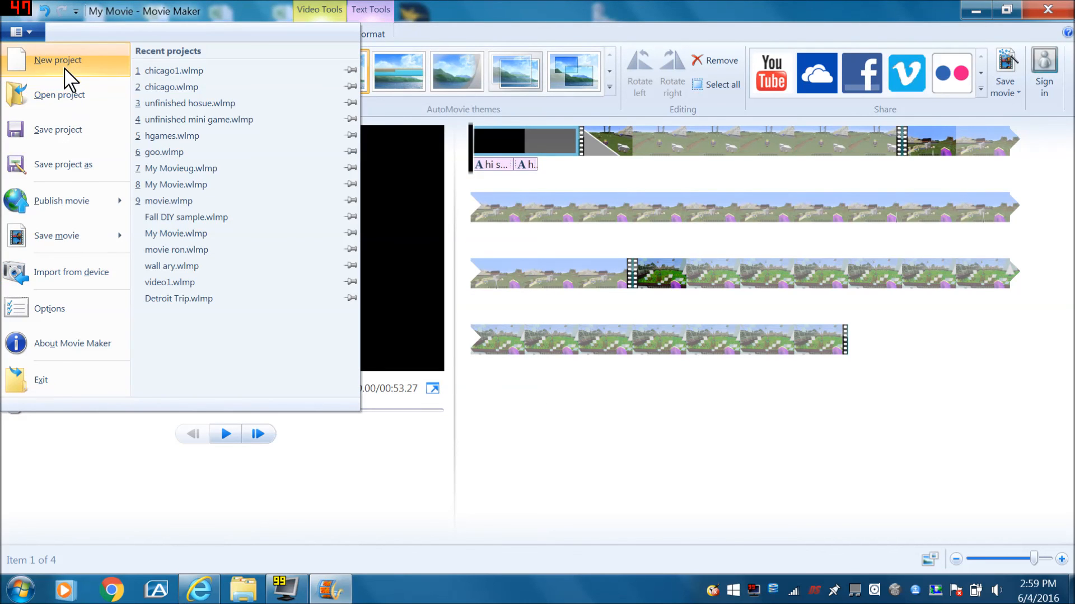
{"action": "left_click", "coordinate": [528, 467]}
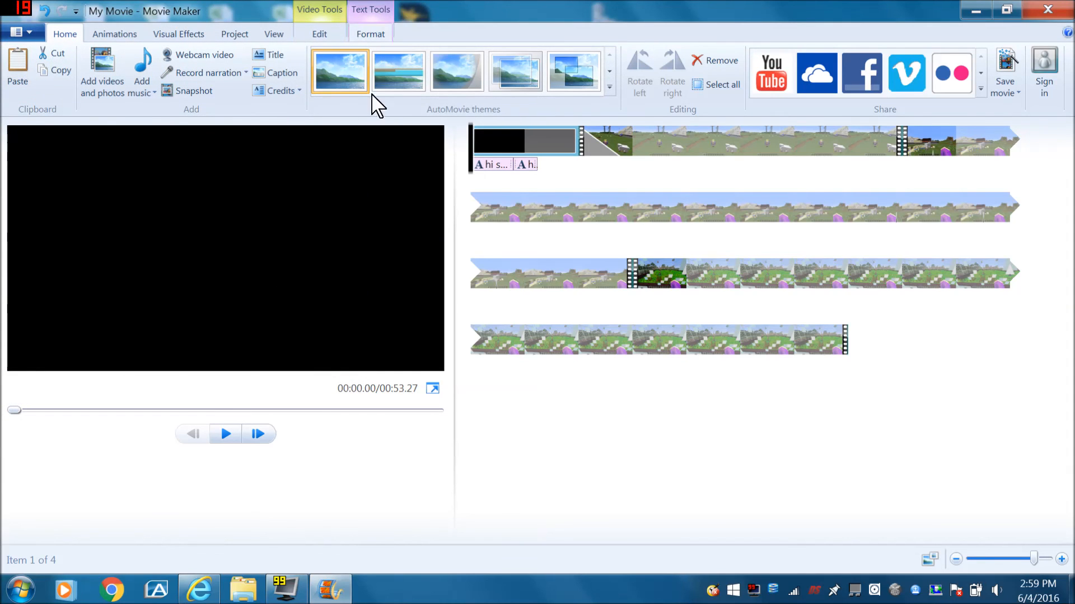
Play the opening title briefly from the start of the movie and bring up the view options
{"action": "left_click", "coordinate": [225, 436]}
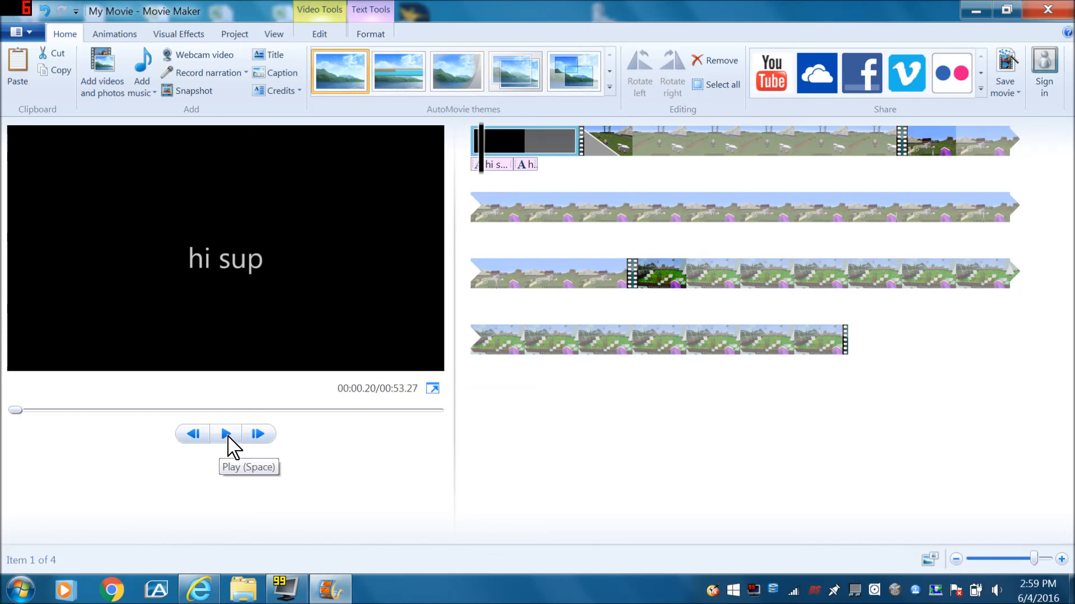
{"action": "left_click", "coordinate": [231, 441]}
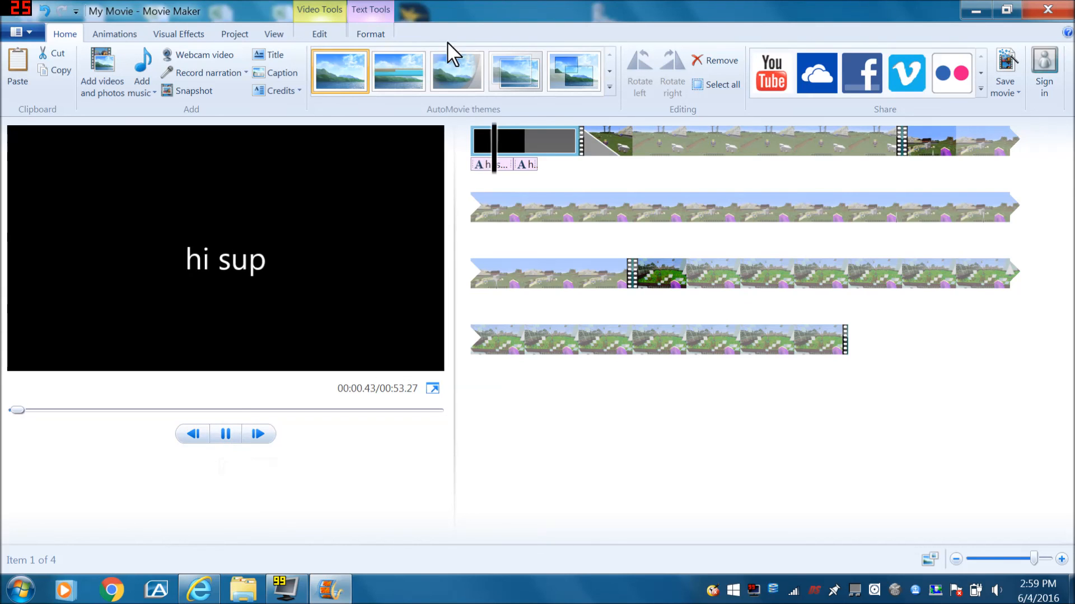
{"action": "left_click", "coordinate": [228, 438]}
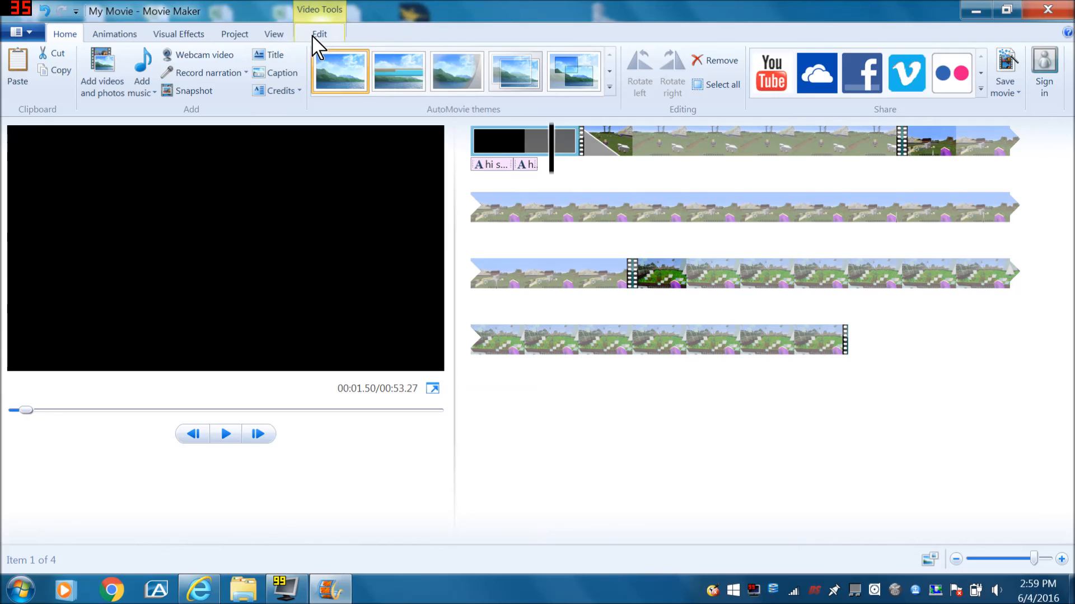
{"action": "left_click", "coordinate": [315, 35]}
{"action": "left_click", "coordinate": [269, 36]}
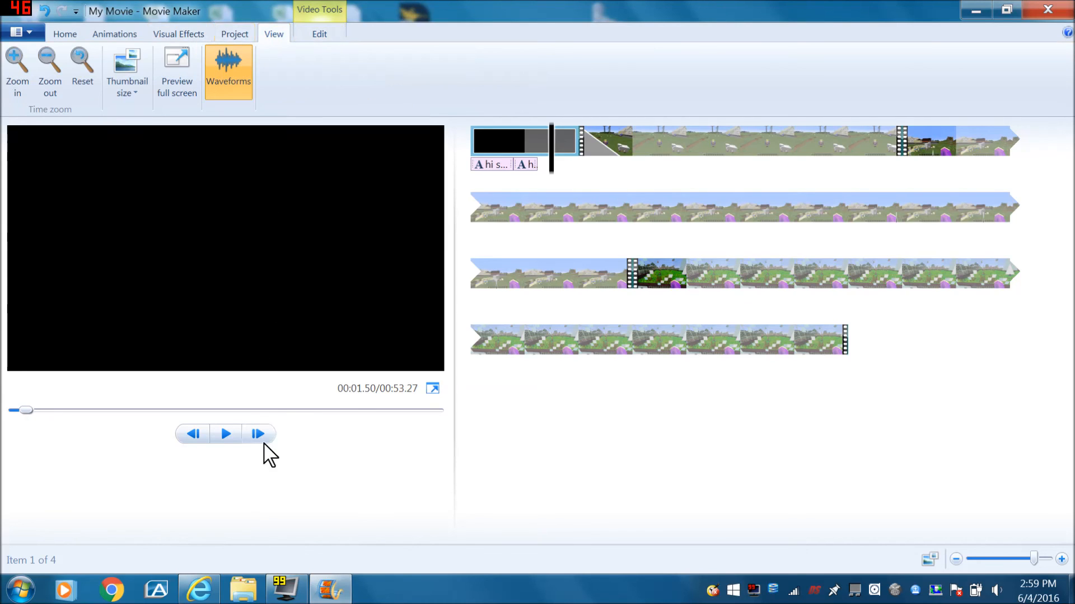